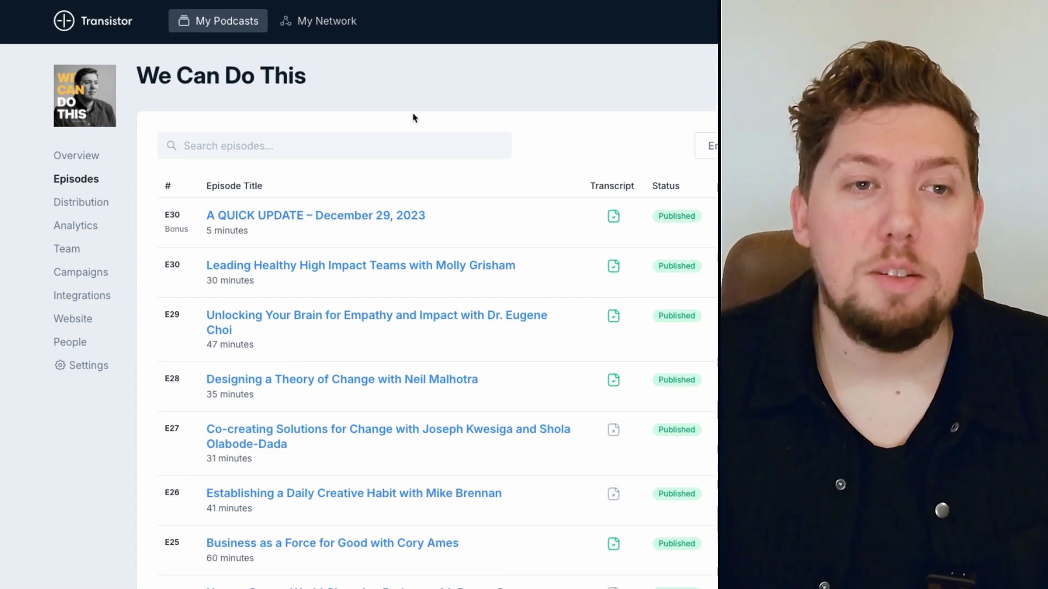
# Step: Switch to the Scribe tab from the tab sidebar to start a new capture
pyautogui.moveTo(40, 109)
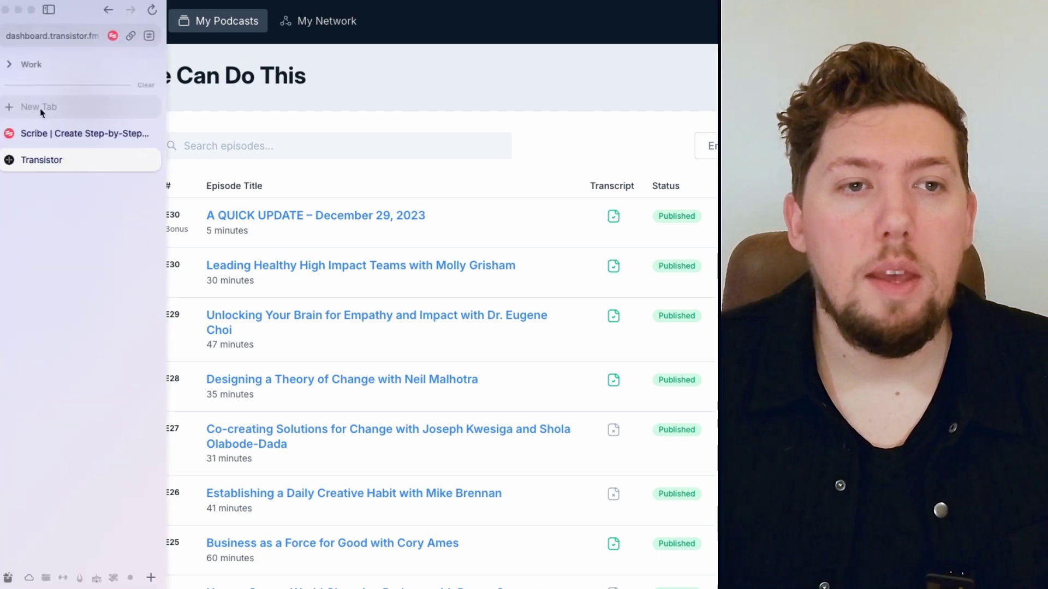
pyautogui.click(63, 133)
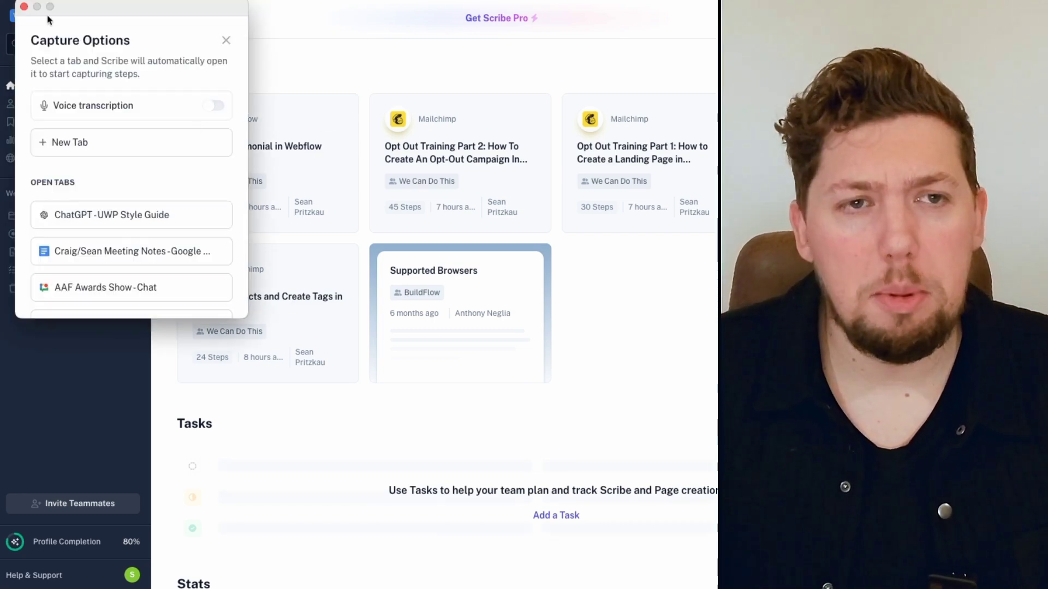
pyautogui.scroll(-1, 164, 98)
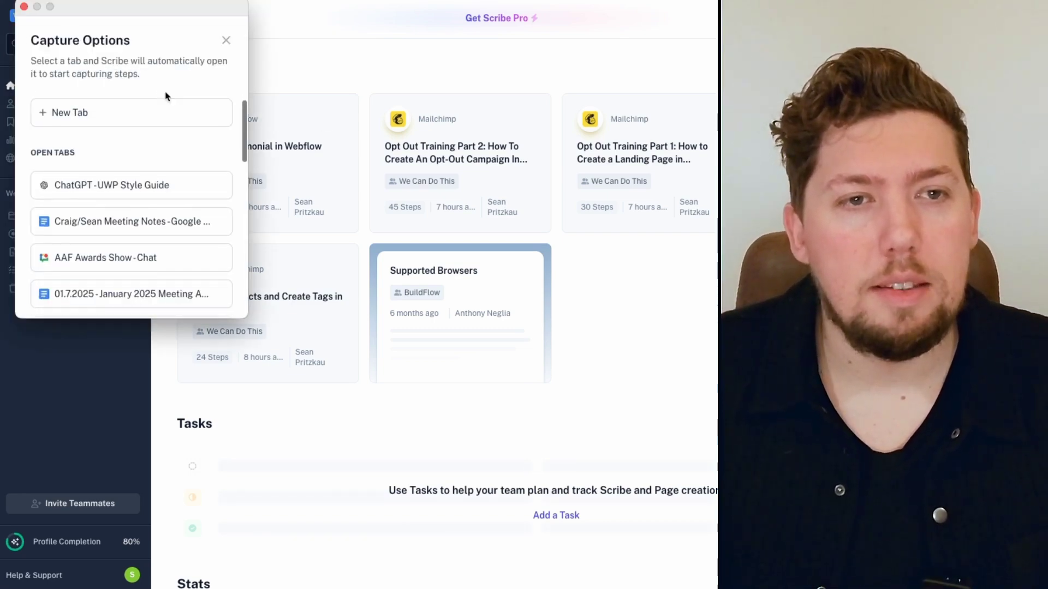
pyautogui.scroll(1, 55, 137)
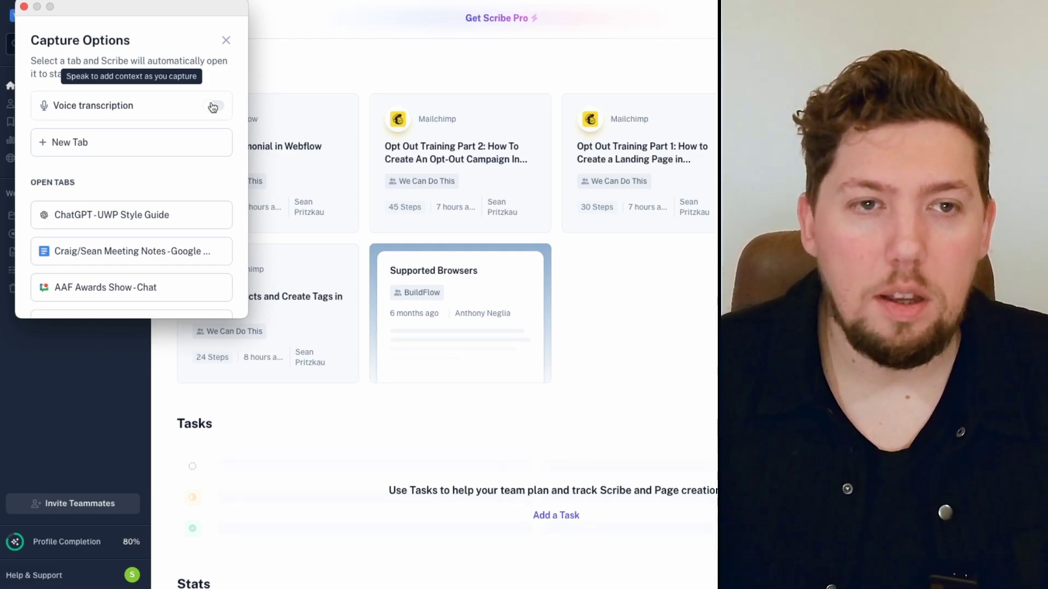
pyautogui.scroll(-7, 123, 136)
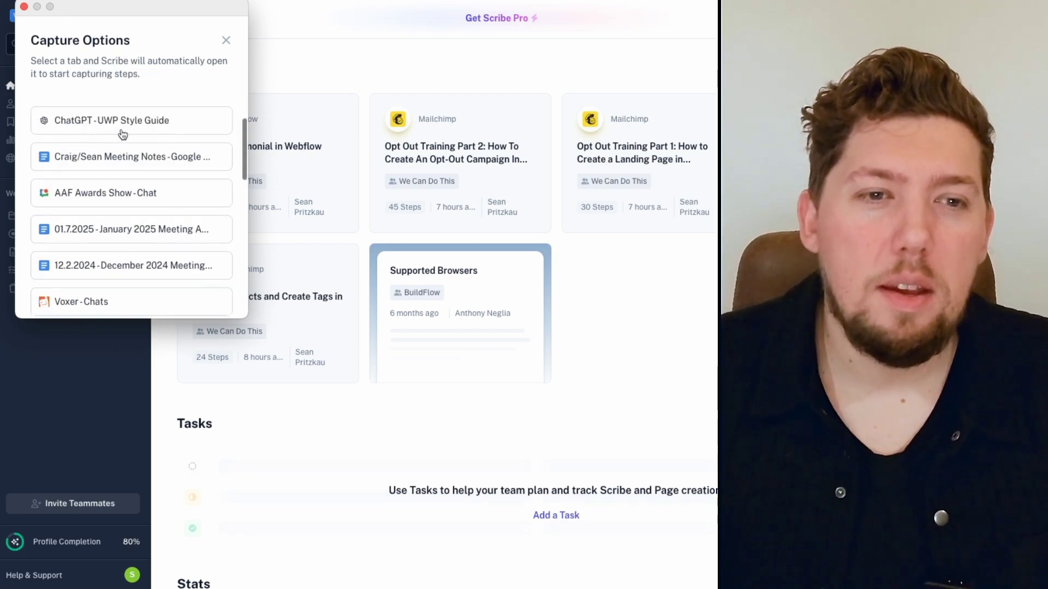
pyautogui.scroll(-4, 122, 129)
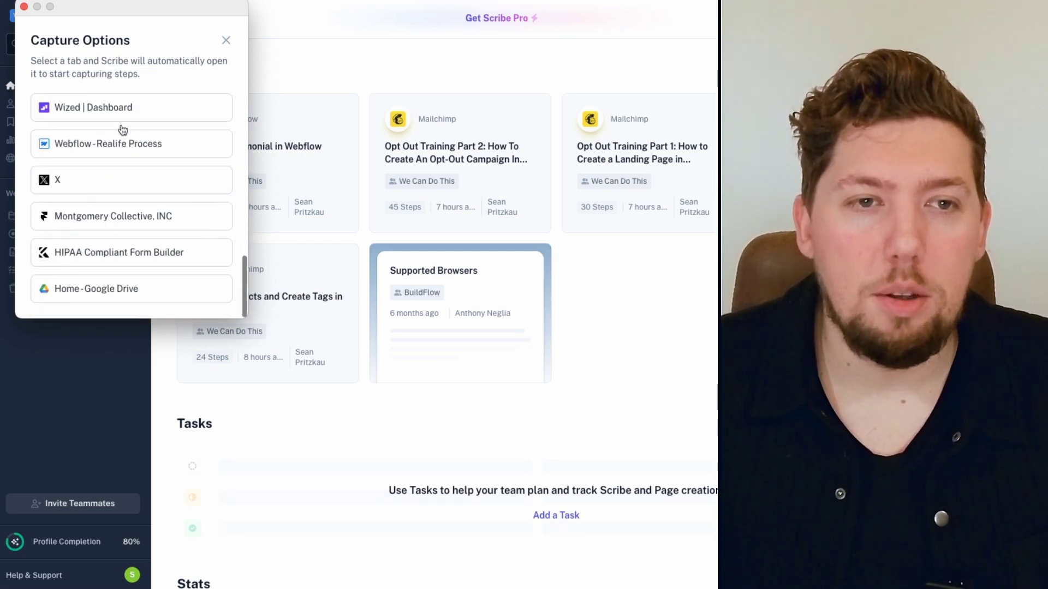
pyautogui.scroll(10, 122, 129)
pyautogui.scroll(3, 122, 130)
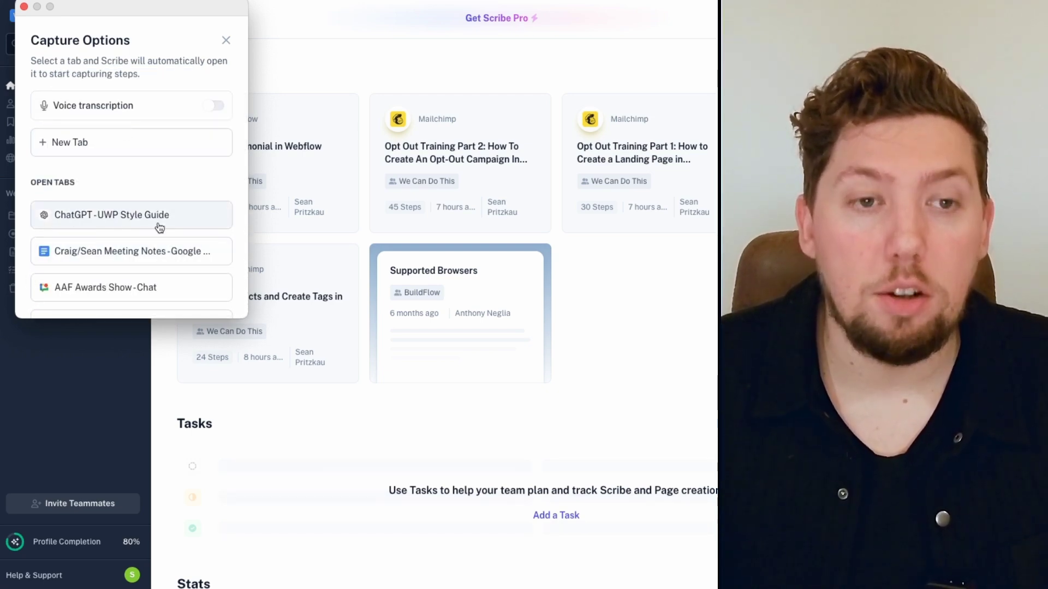
pyautogui.scroll(-4, 159, 226)
pyautogui.scroll(-7, 159, 227)
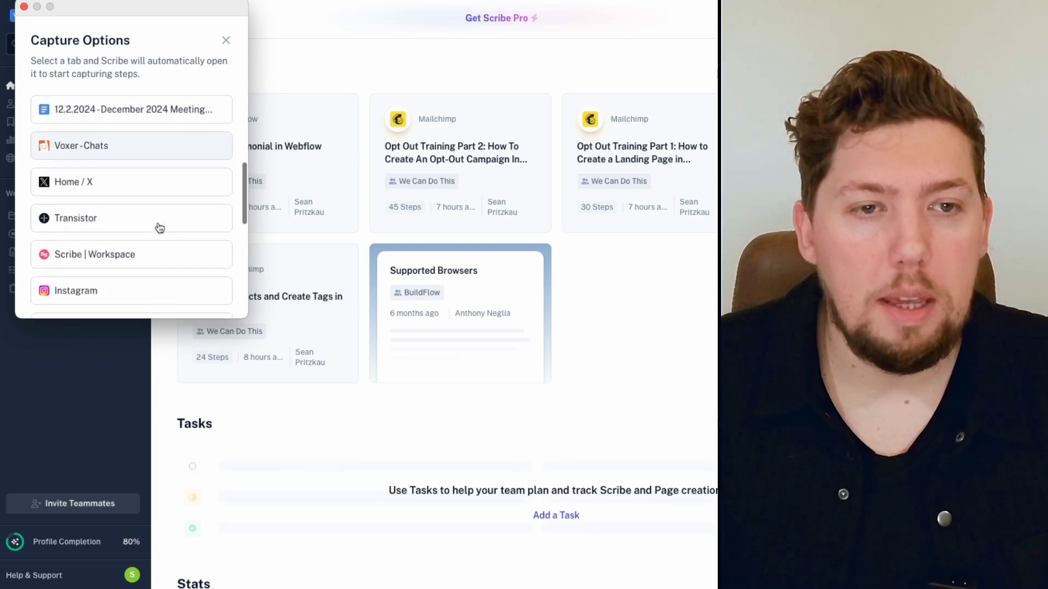
pyautogui.scroll(-5, 145, 145)
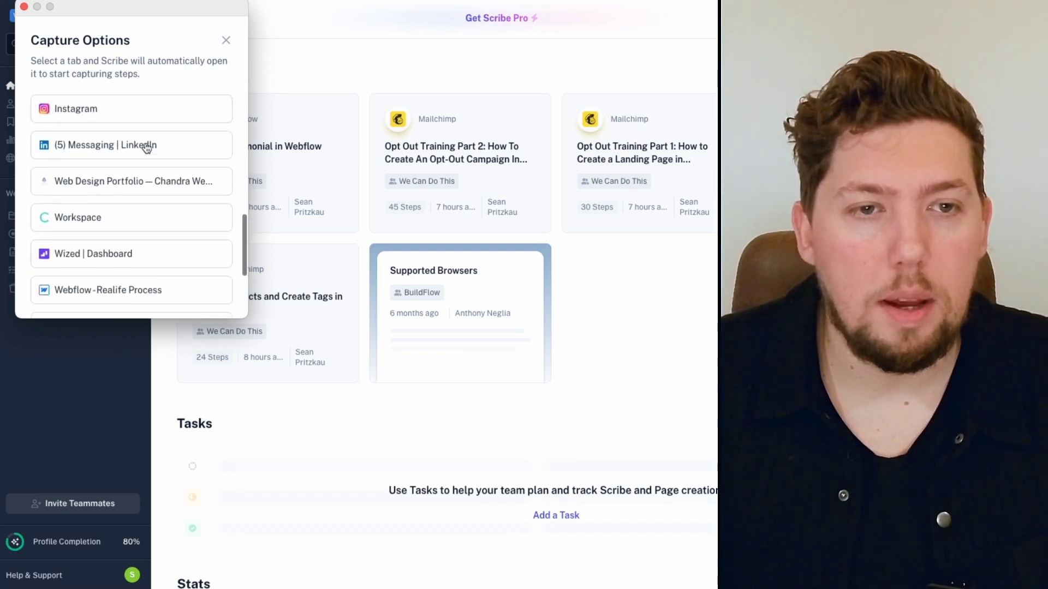
pyautogui.scroll(15, 146, 148)
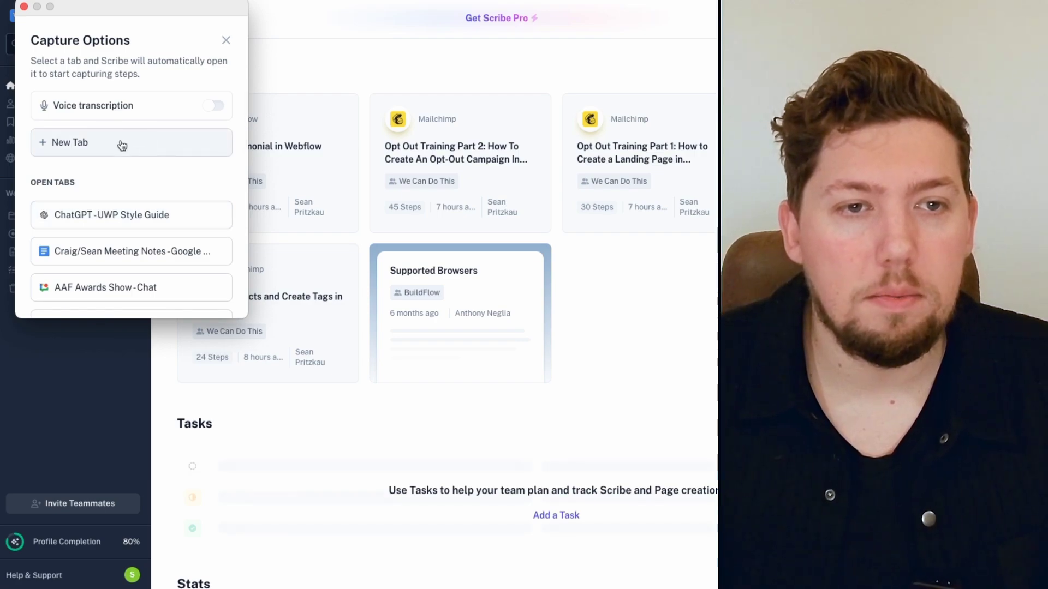
# Step: Capture the Transistor tab and start a new episode titled 'Test Episode'
pyautogui.click(115, 241)
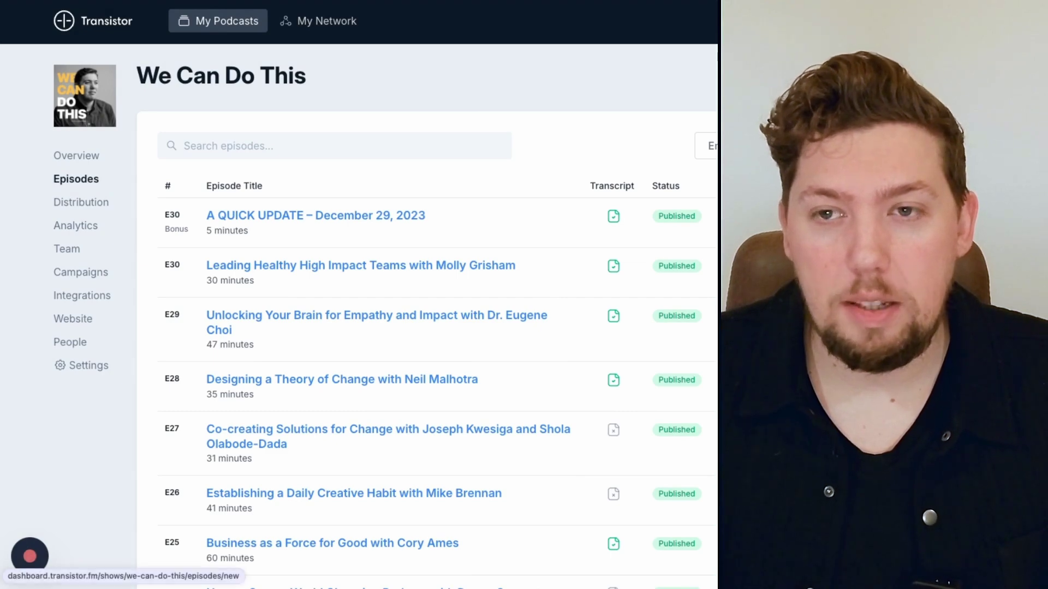
pyautogui.click(706, 146)
pyautogui.click(637, 181)
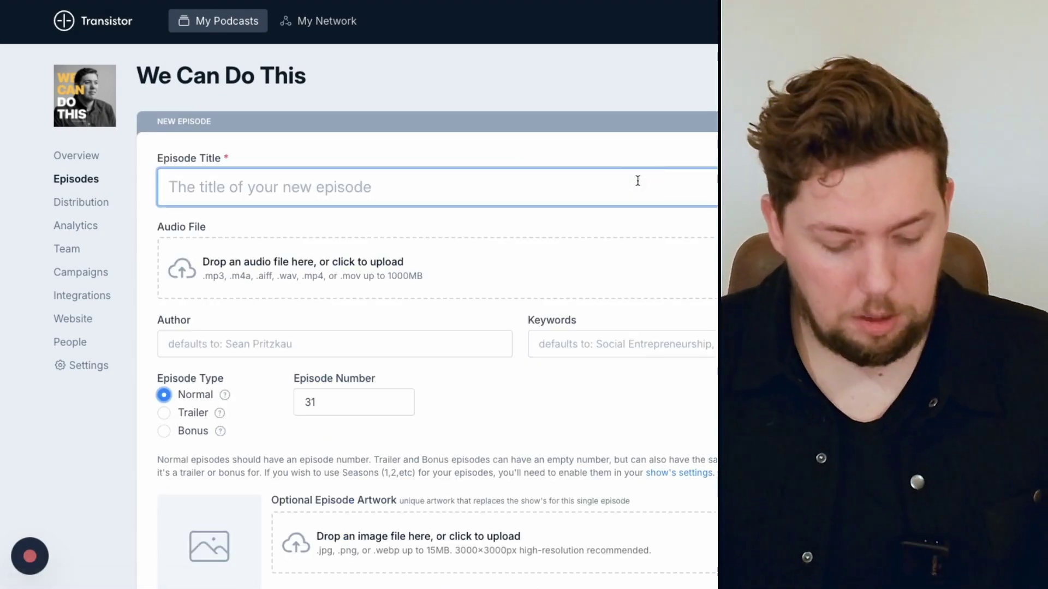
pyautogui.write('Test Epi')
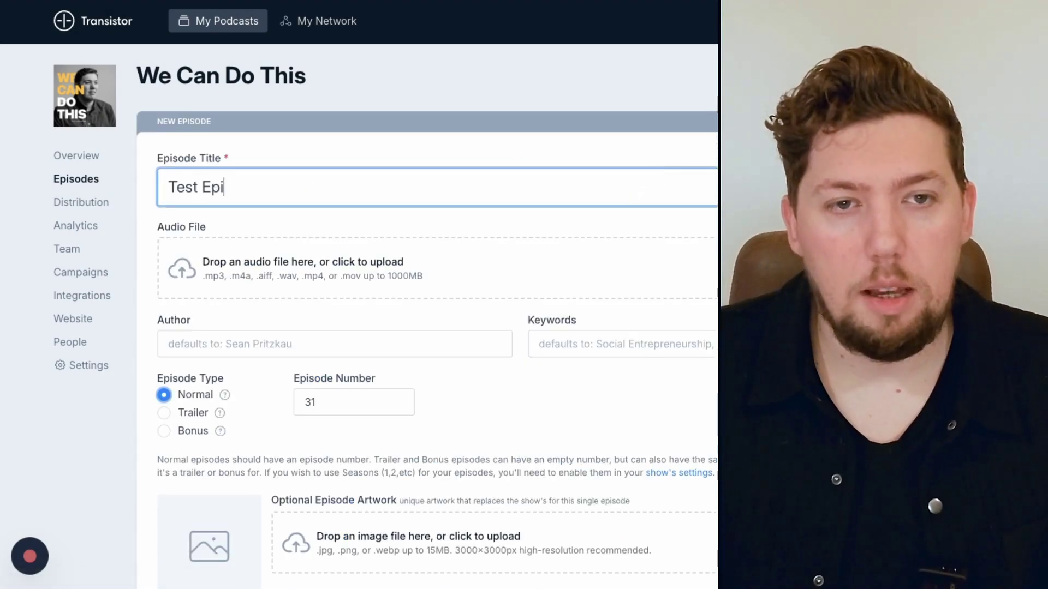
pyautogui.write('sode')
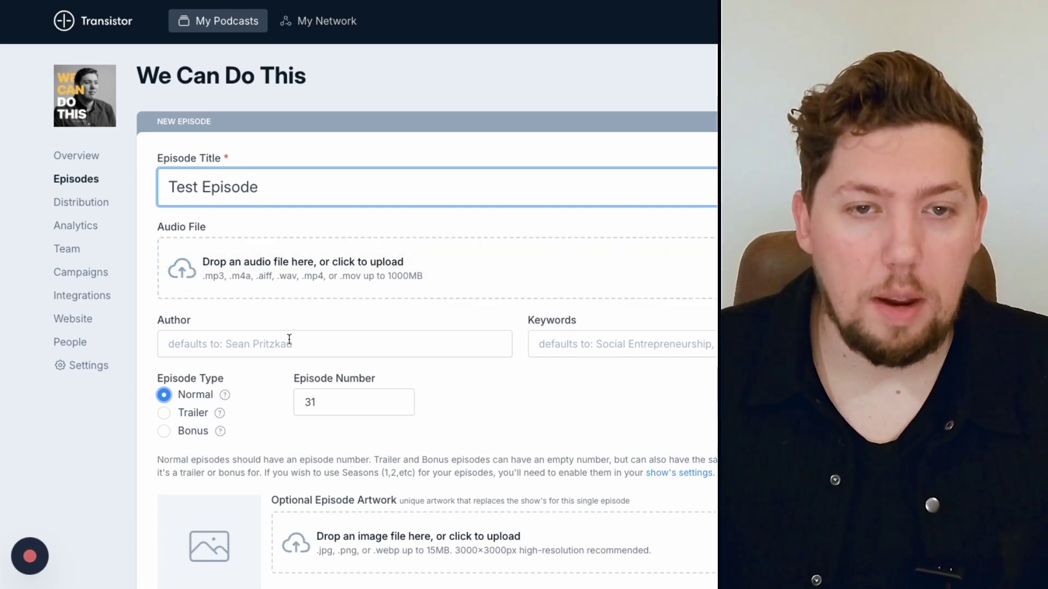
# Step: Enter 'Show Notes' as the episode's show notes
pyautogui.scroll(-1, 267, 295)
pyautogui.click(251, 313)
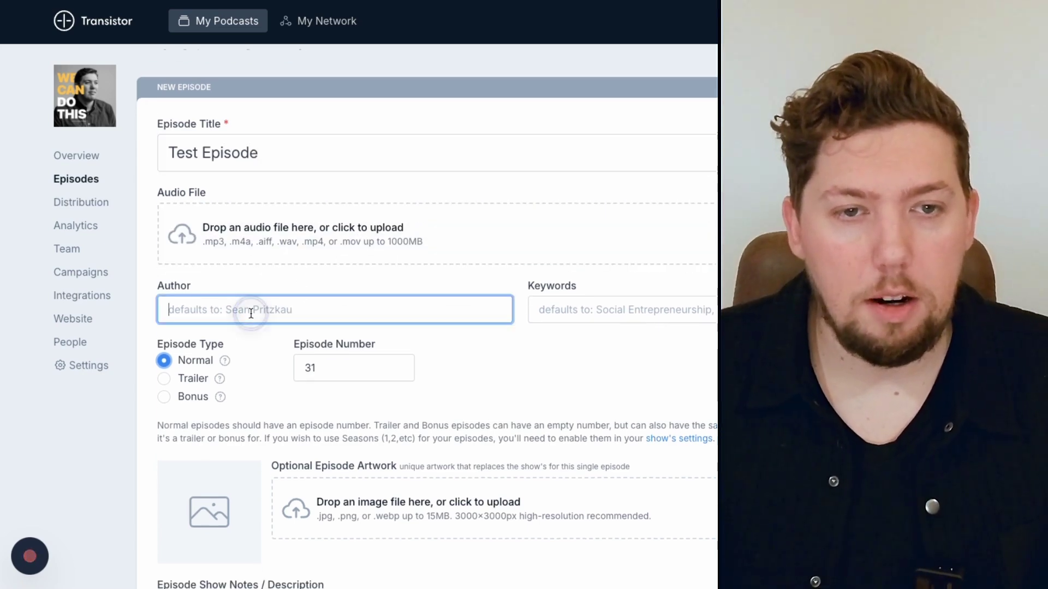
pyautogui.scroll(-3, 277, 337)
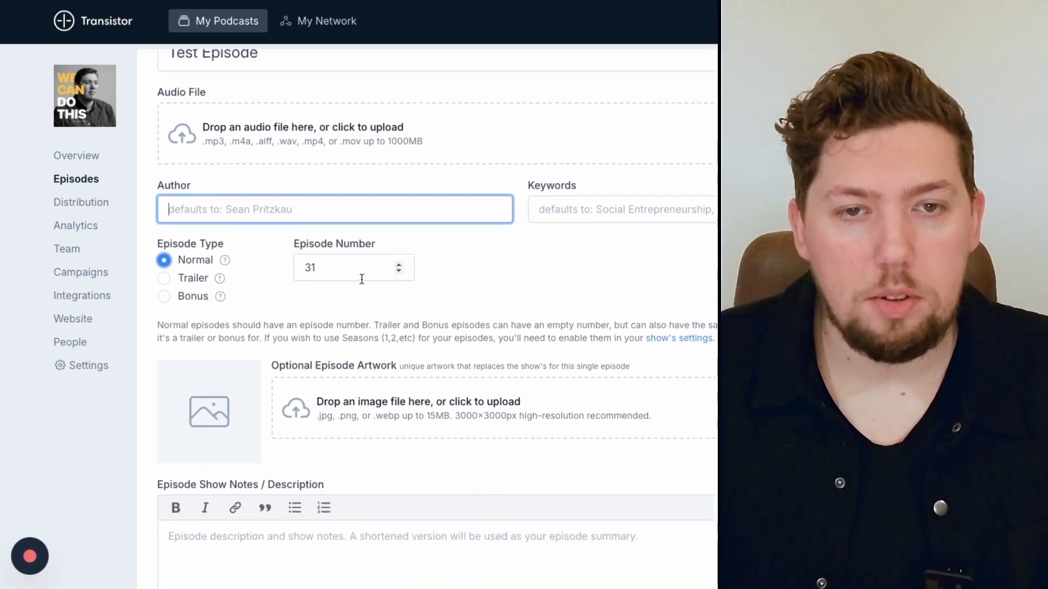
pyautogui.scroll(-2, 362, 279)
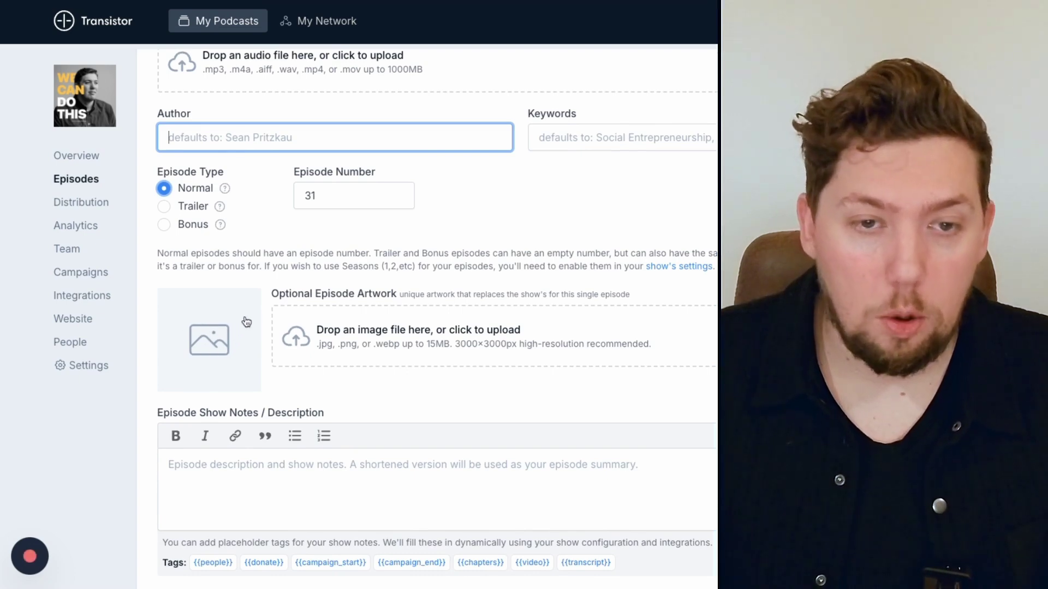
pyautogui.scroll(-4, 274, 428)
pyautogui.click(224, 355)
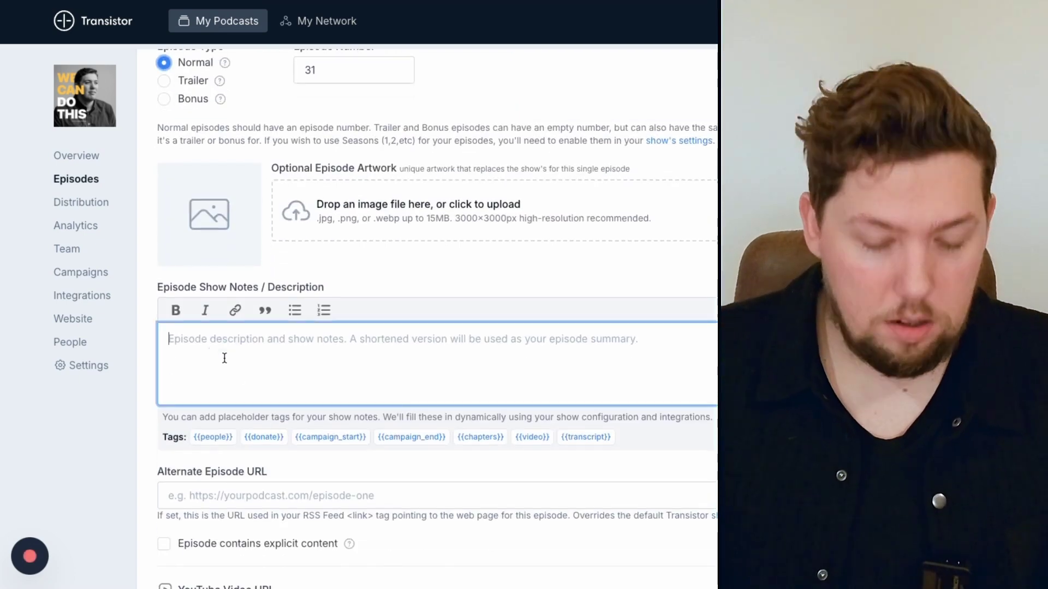
pyautogui.write('Show Notes')
# Step: Keep publishing set to Publish right now and save the episode as a draft
pyautogui.scroll(-4, 437, 319)
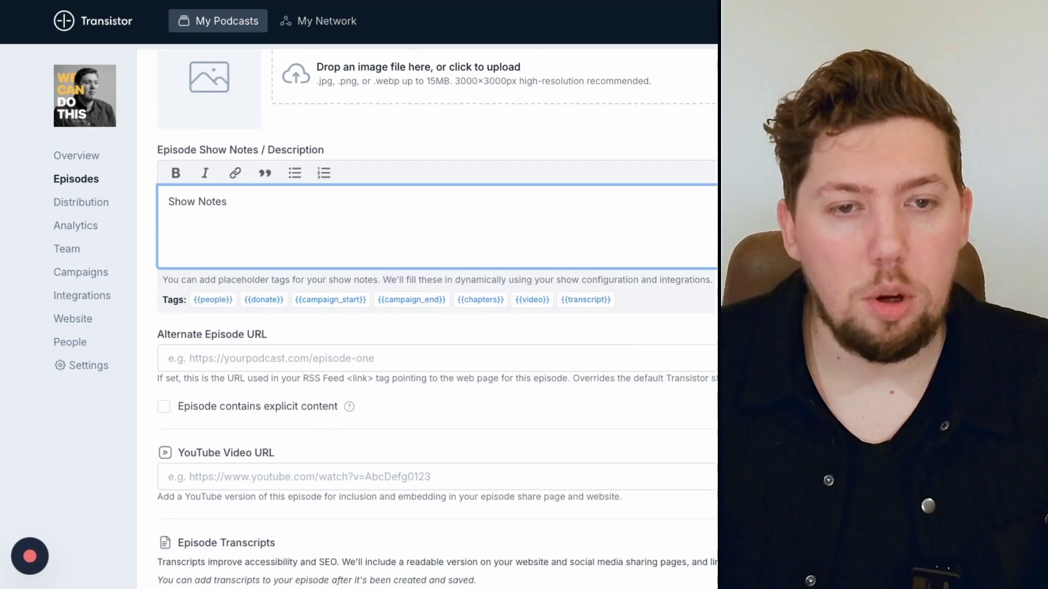
pyautogui.scroll(-7, 370, 334)
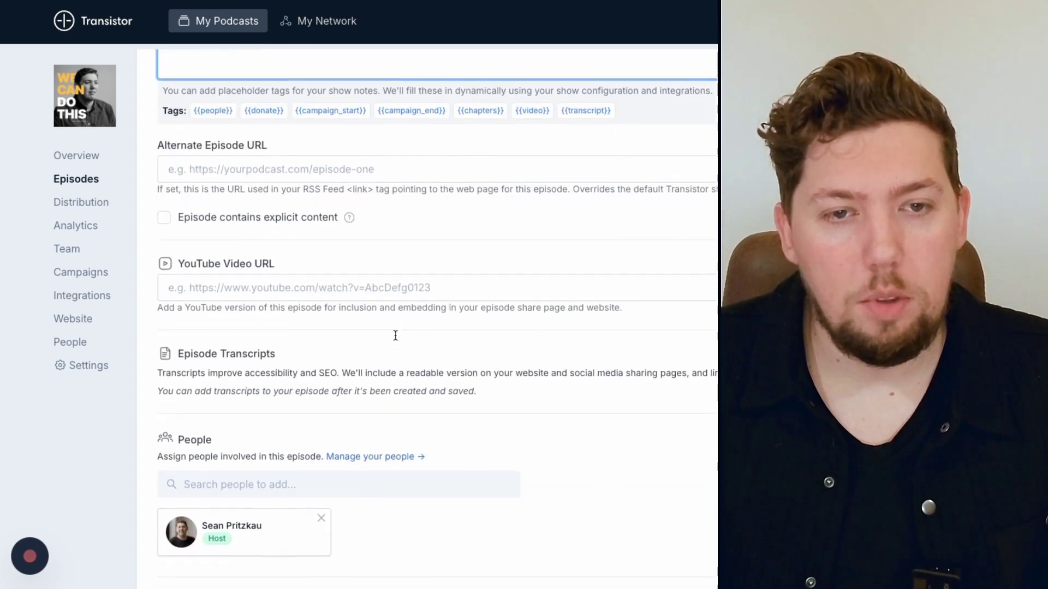
pyautogui.scroll(-5, 218, 362)
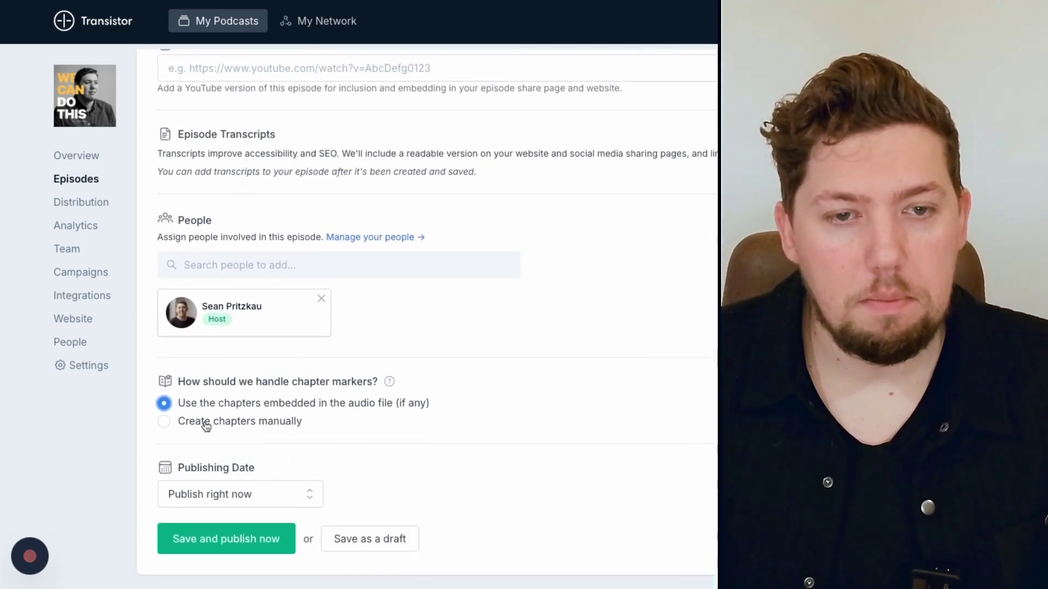
pyautogui.scroll(11, 206, 426)
pyautogui.scroll(-11, 362, 411)
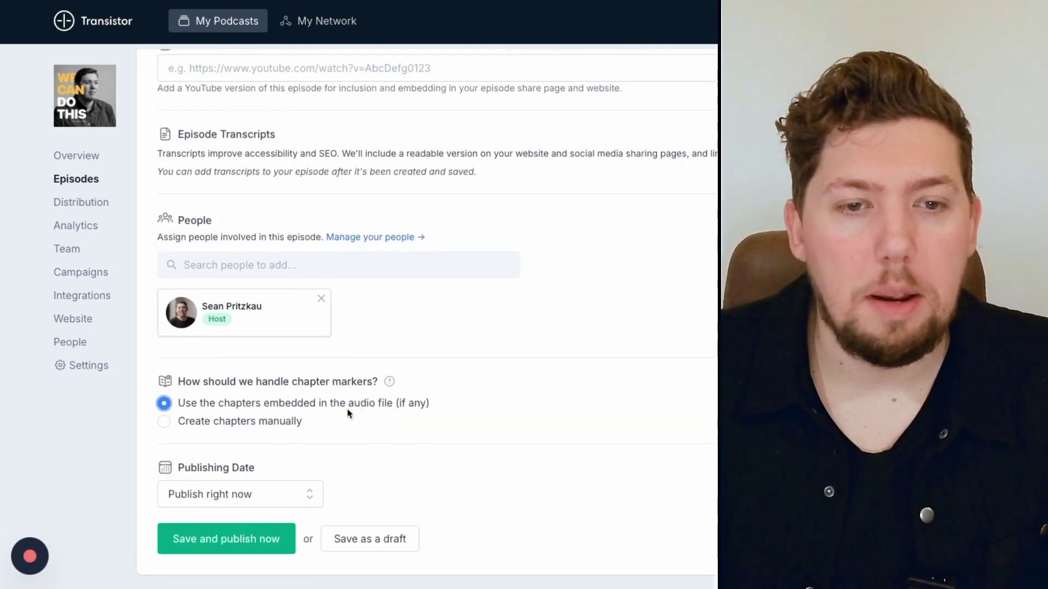
pyautogui.click(198, 496)
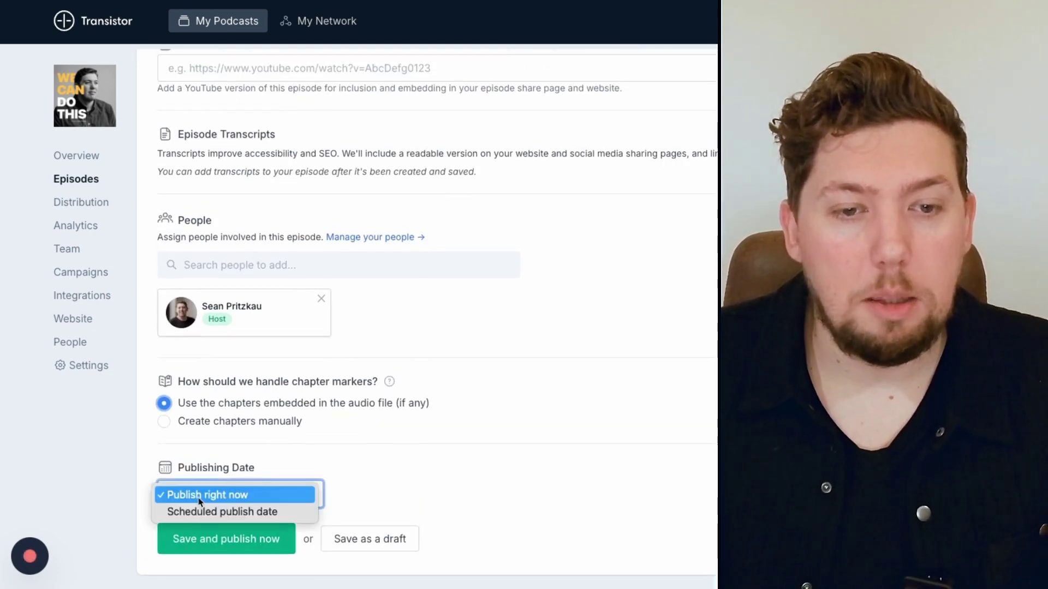
pyautogui.click(260, 489)
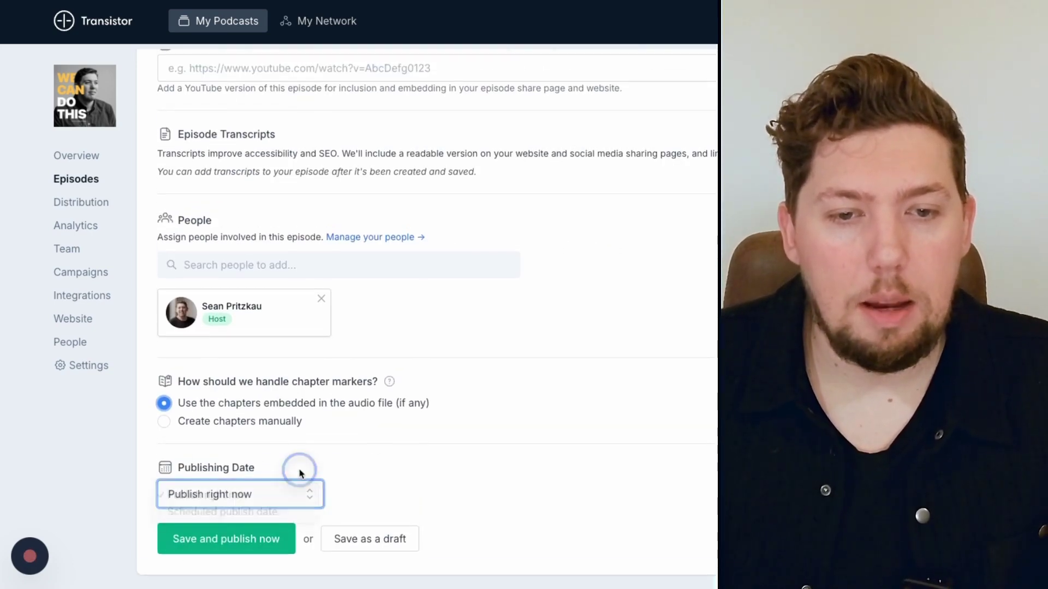
pyautogui.click(359, 547)
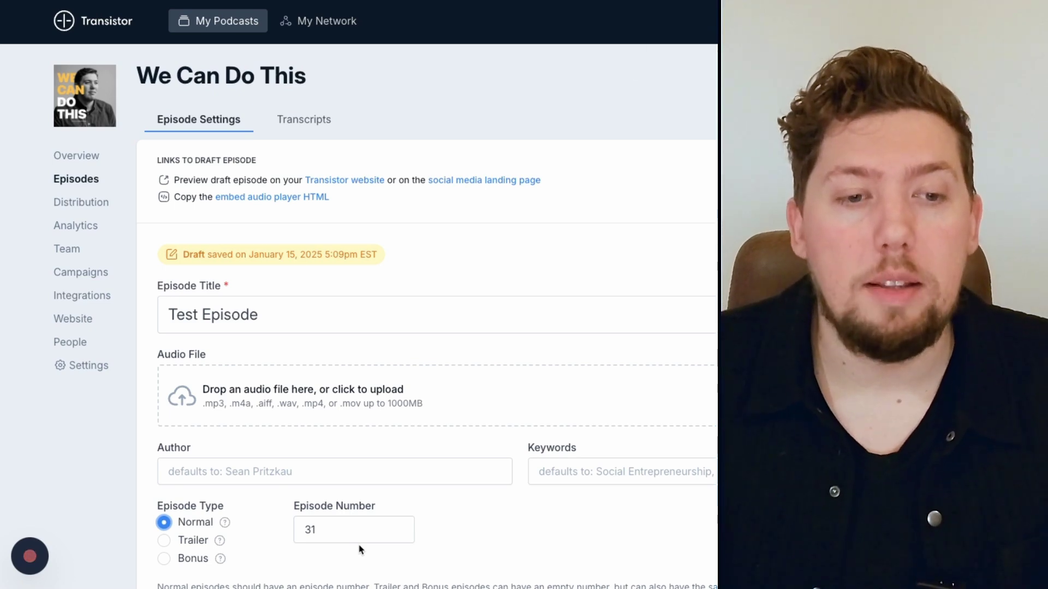
# Step: Show the Scribe recorder's controls once the Test Episode draft has saved
pyautogui.click(30, 557)
# Step: Stop the capture to generate the guide and trim 'Draft' from its title
pyautogui.click(30, 390)
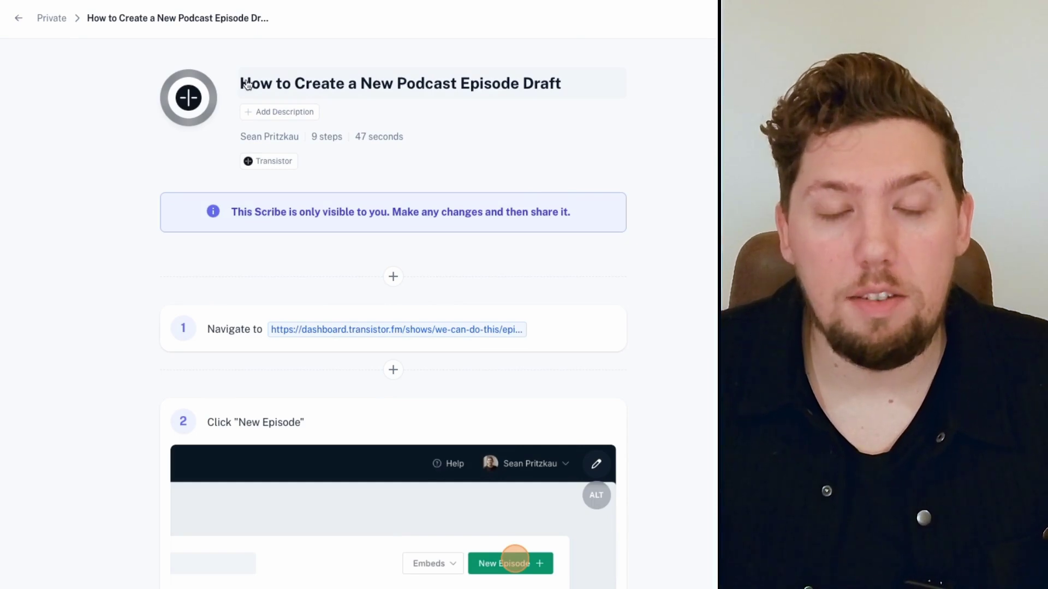
pyautogui.click(658, 92)
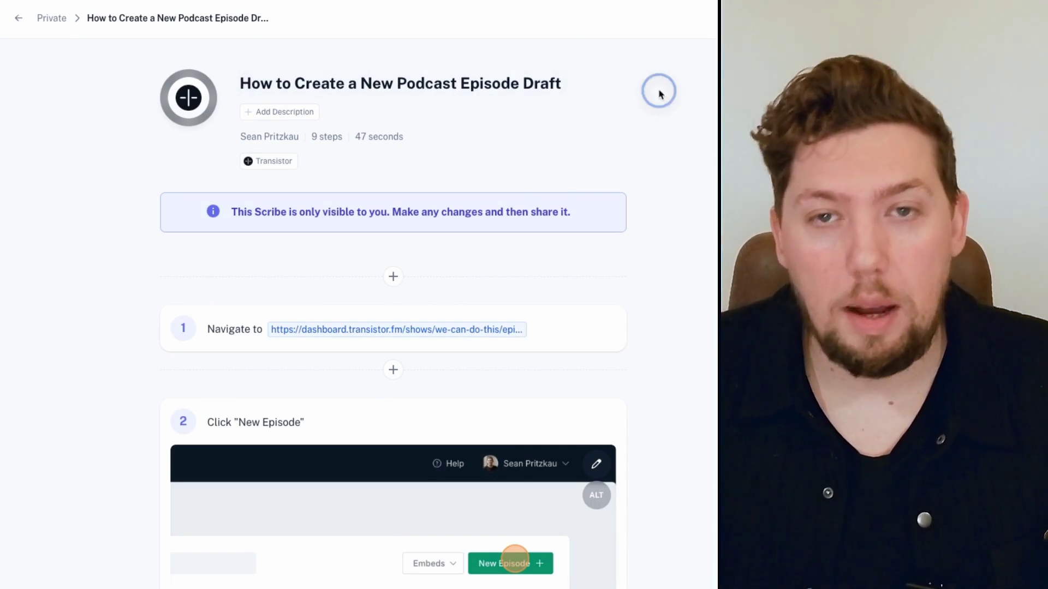
pyautogui.click(553, 82)
pyautogui.press('BackSpace')
pyautogui.press('BackSpace')
pyautogui.press('BackSpace')
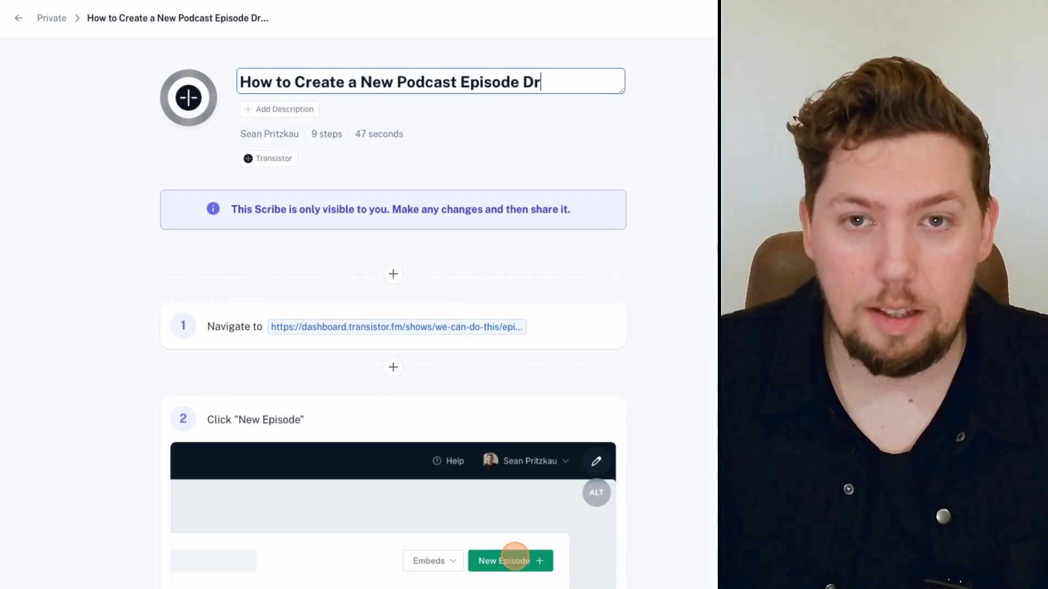
pyautogui.click(686, 102)
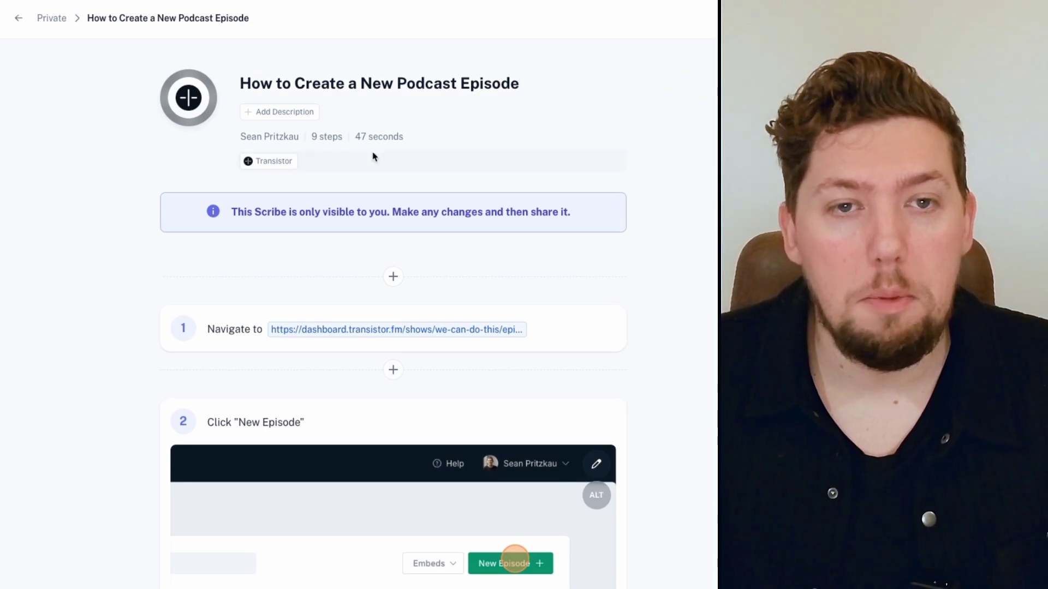
# Step: Add an AI Generated description beneath the guide title
pyautogui.click(278, 108)
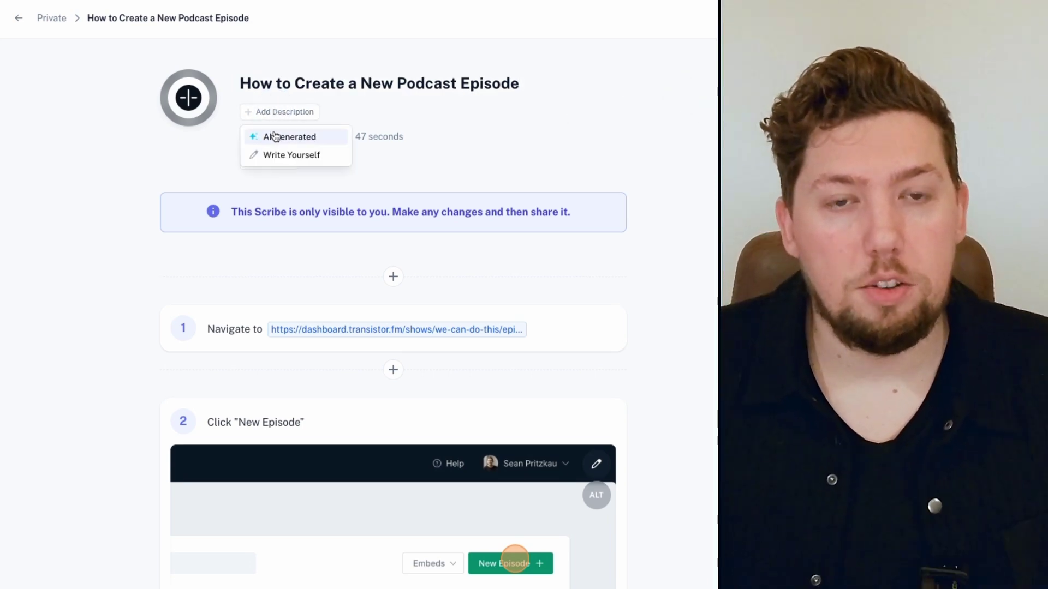
pyautogui.click(275, 136)
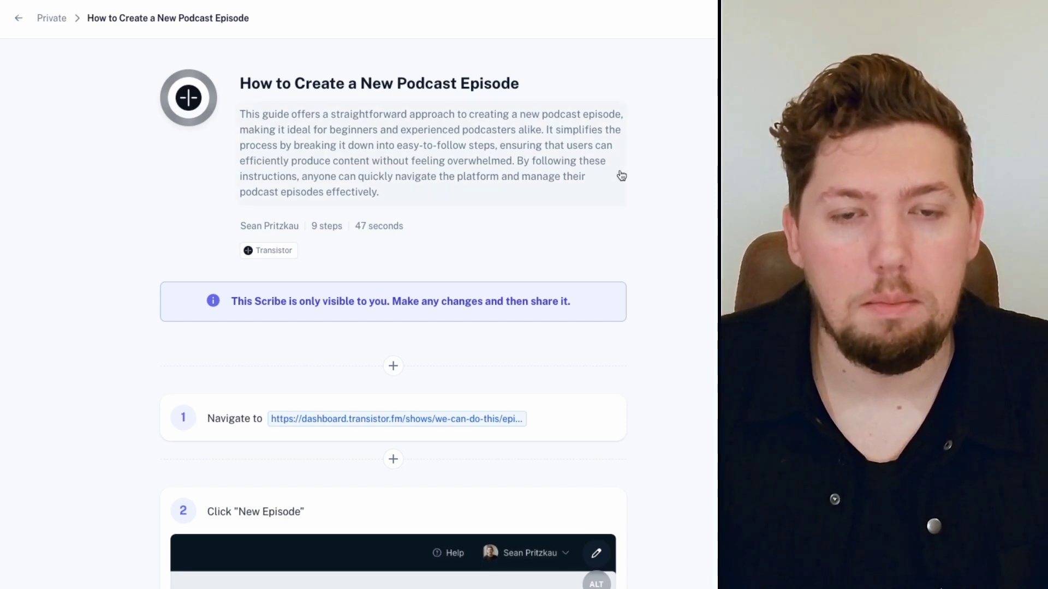
# Step: Select step 1's text for editing, then leave it unchanged
pyautogui.scroll(-2, 264, 128)
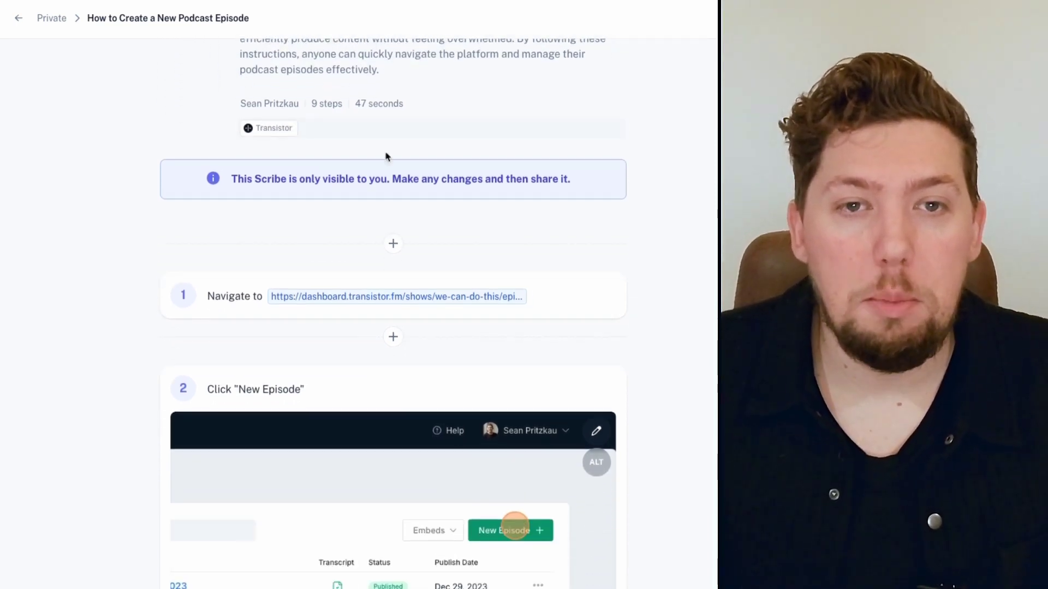
pyautogui.scroll(-1, 398, 271)
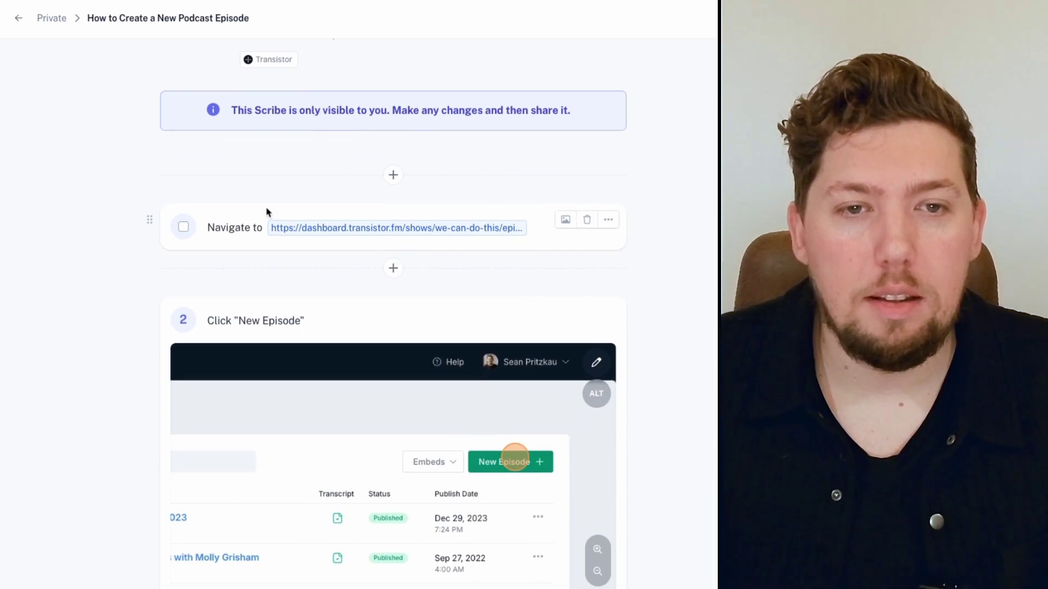
pyautogui.scroll(-1, 267, 212)
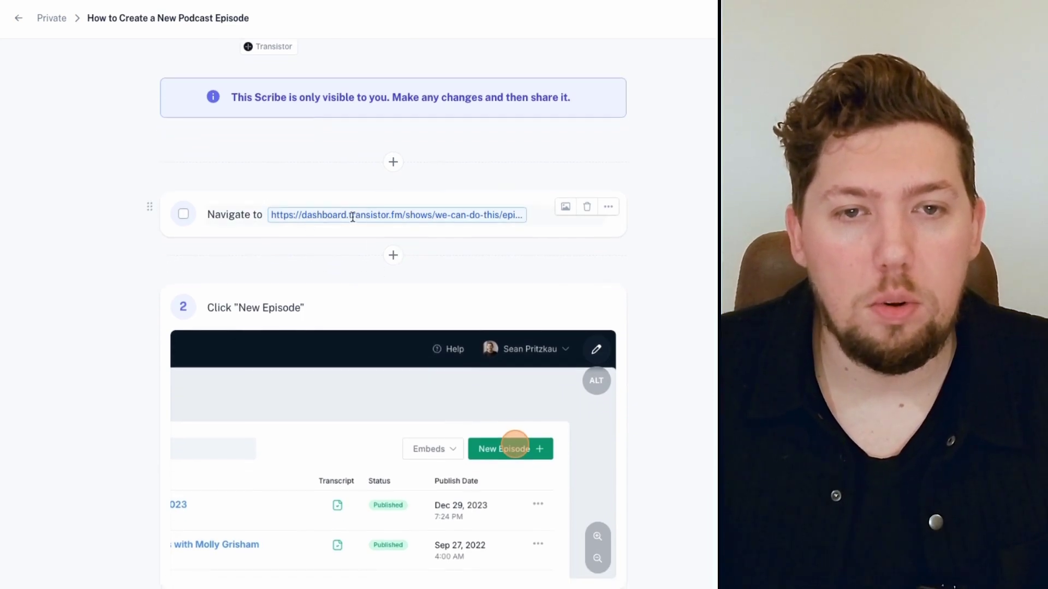
pyautogui.click(398, 215)
pyautogui.tripleClick(398, 215)
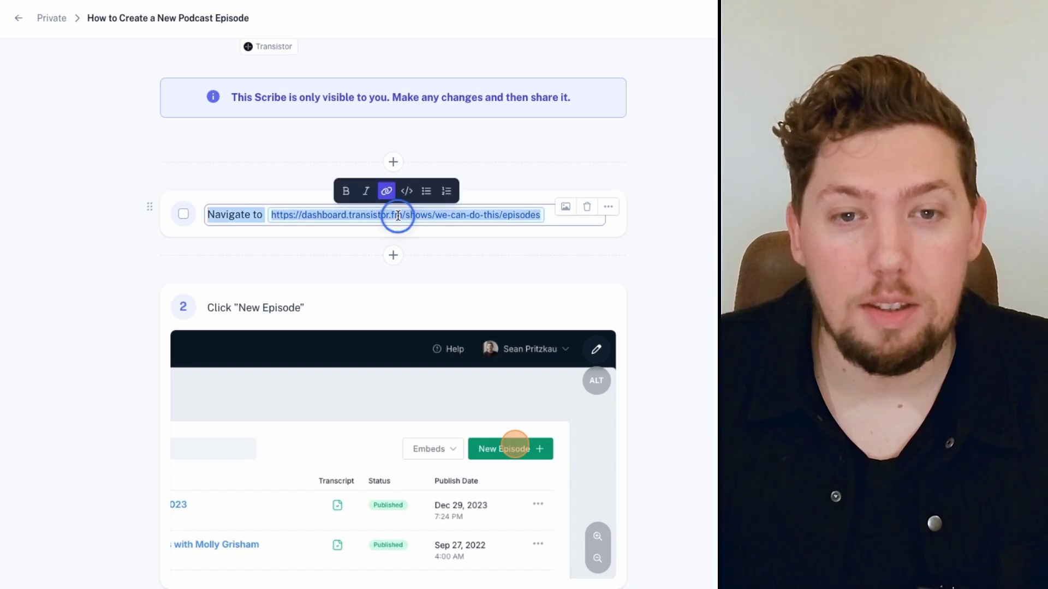
pyautogui.click(487, 186)
# Step: Zoom out step 3's screenshot and pan it onto the Episode Title field
pyautogui.scroll(-2, 222, 257)
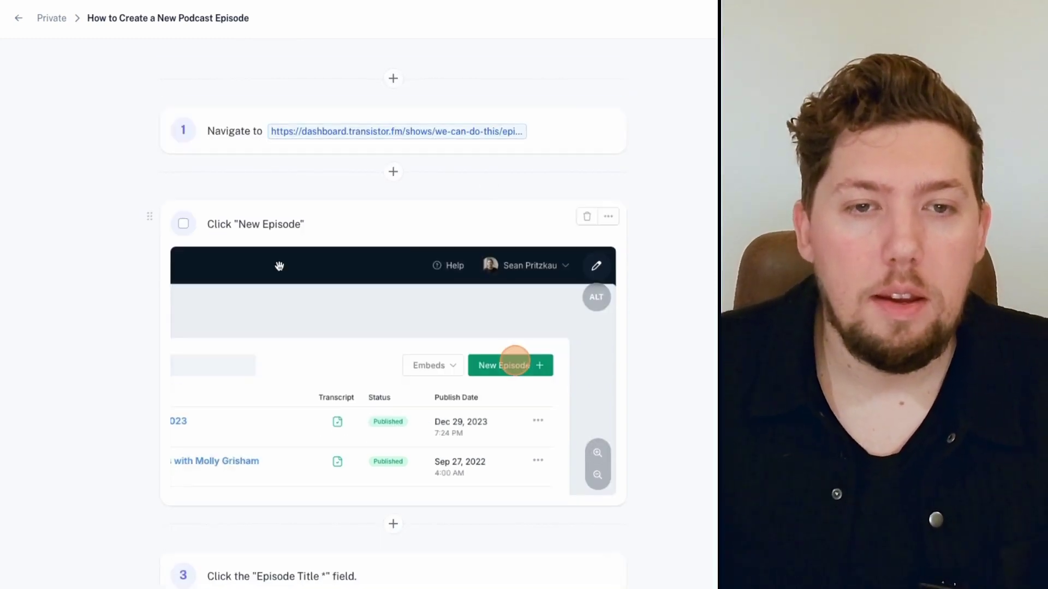
pyautogui.scroll(-3, 251, 219)
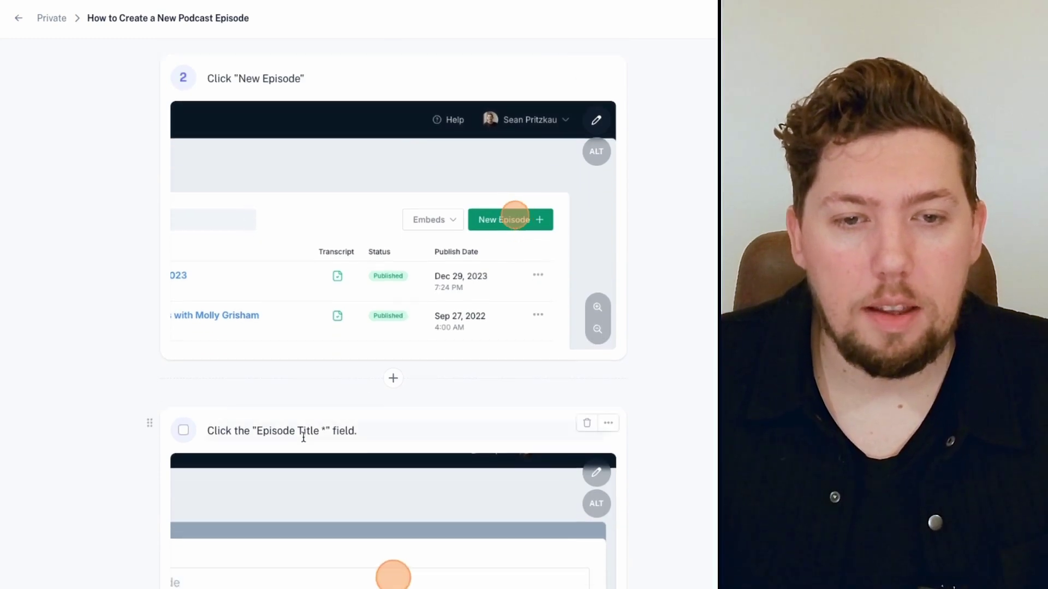
pyautogui.scroll(-3, 303, 437)
pyautogui.scroll(-1, 303, 436)
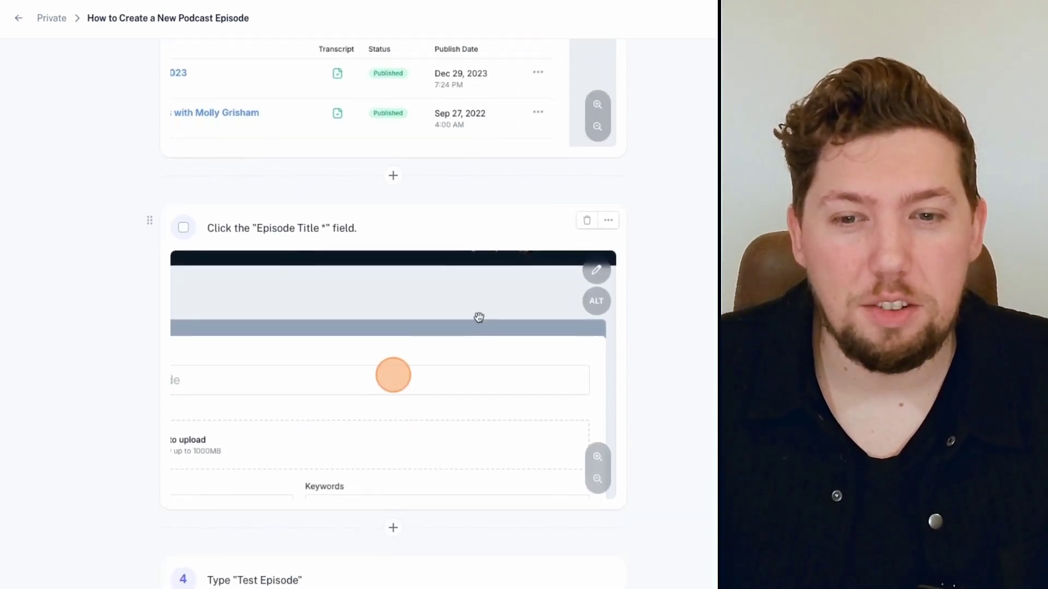
pyautogui.click(597, 479)
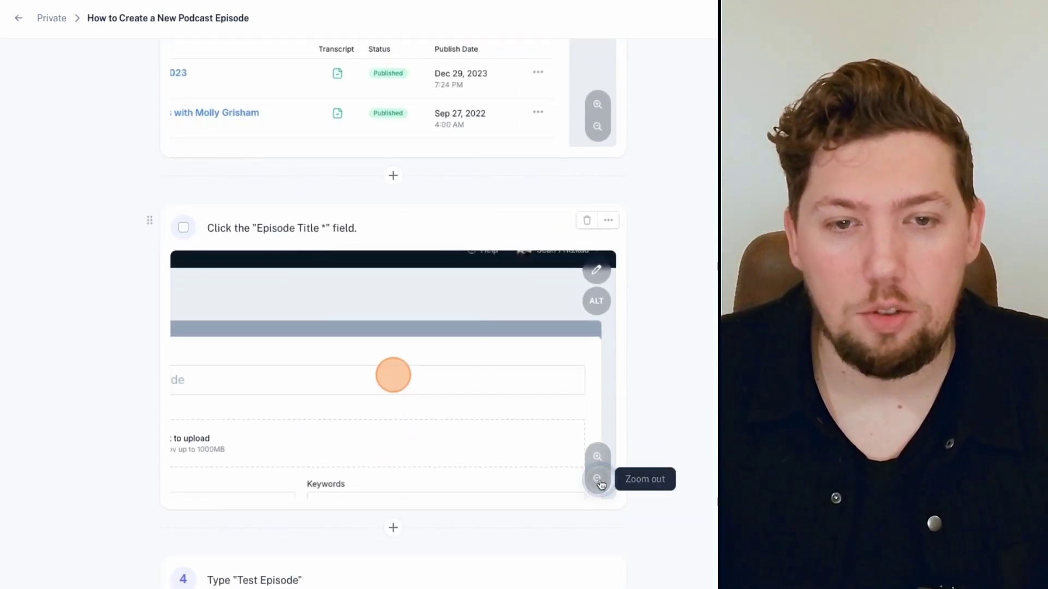
pyautogui.moveTo(484, 434); pyautogui.dragTo(547, 439)
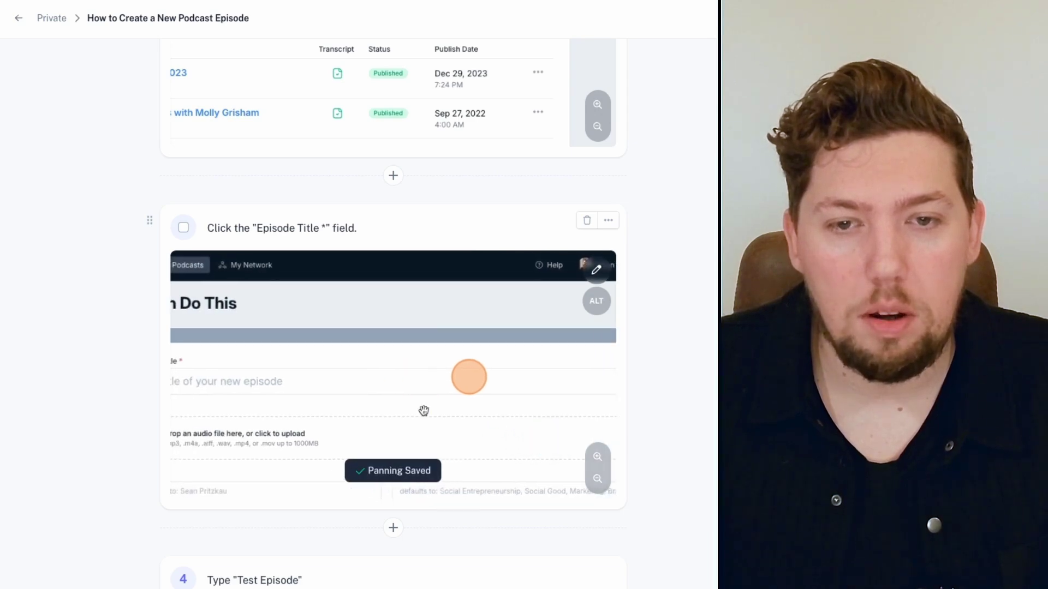
pyautogui.moveTo(423, 412); pyautogui.dragTo(543, 348)
pyautogui.scroll(-4, 543, 348)
# Step: Reword step 4 to 'Type the name of your episode'
pyautogui.doubleClick(240, 384)
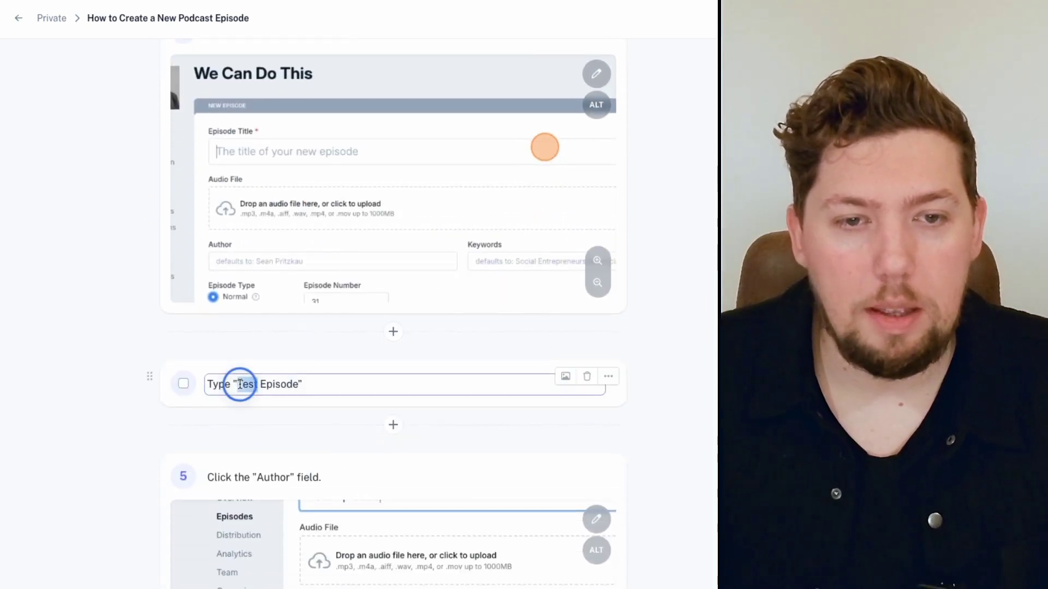
pyautogui.keyDown('shift'); pyautogui.click(302, 384); pyautogui.keyUp('shift')
pyautogui.press('BackSpace')
pyautogui.press('BackSpace')
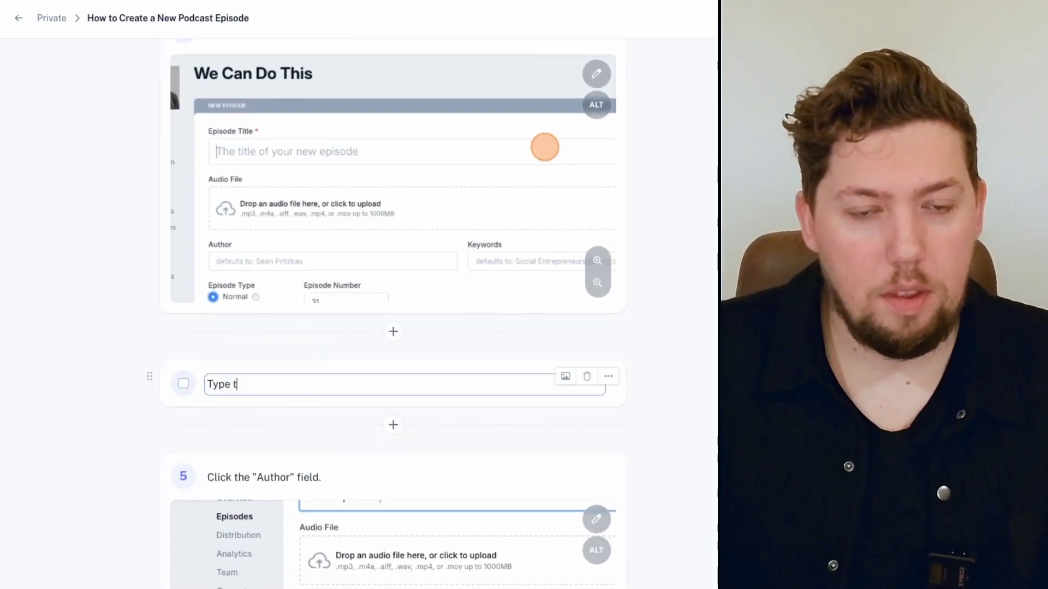
pyautogui.write('the name of your epis')
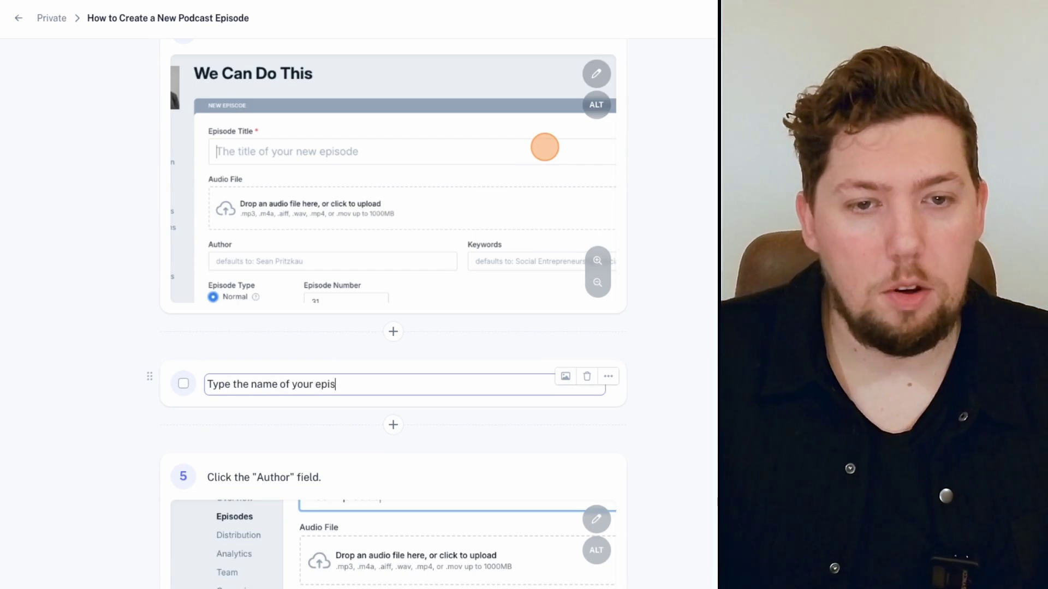
pyautogui.write('ode')
# Step: Delete the Author field step
pyautogui.scroll(-4, 588, 276)
pyautogui.click(588, 276)
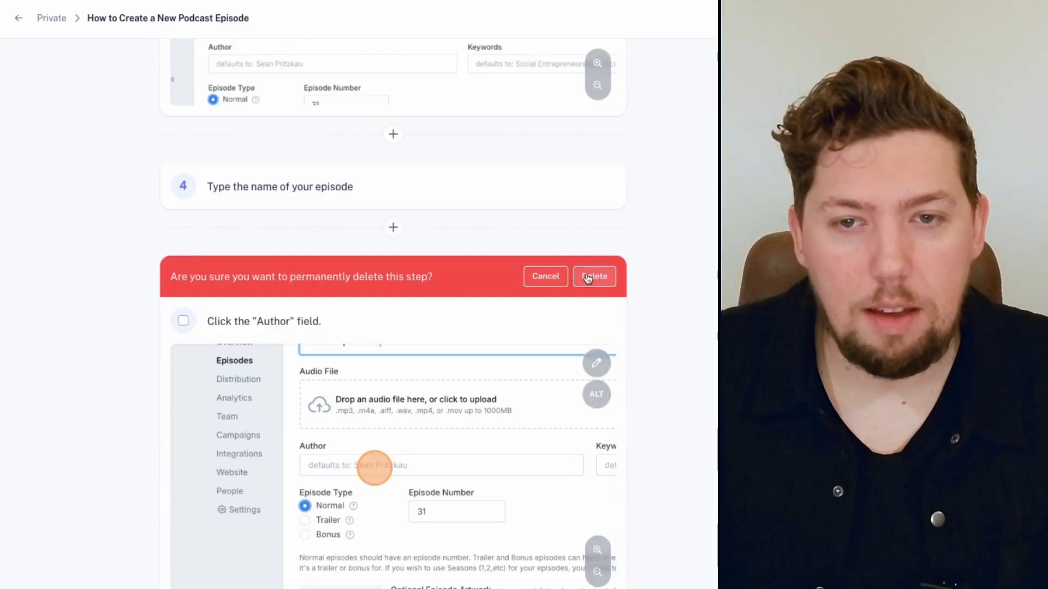
pyautogui.click(587, 276)
# Step: Replace the Show Notes step text with 'Insert your show notes'
pyautogui.scroll(-1, 588, 261)
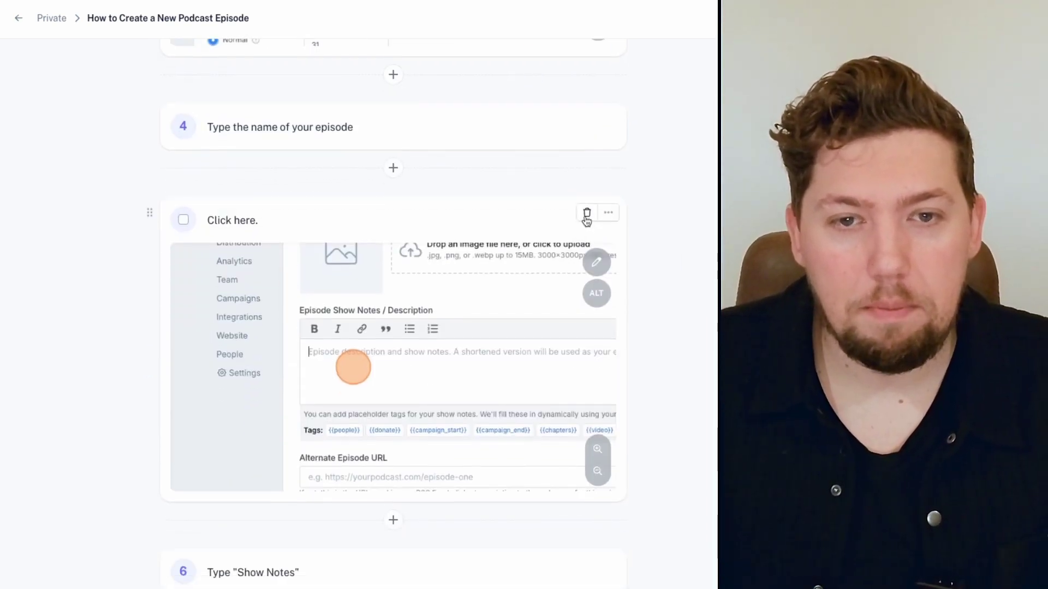
pyautogui.scroll(-3, 442, 355)
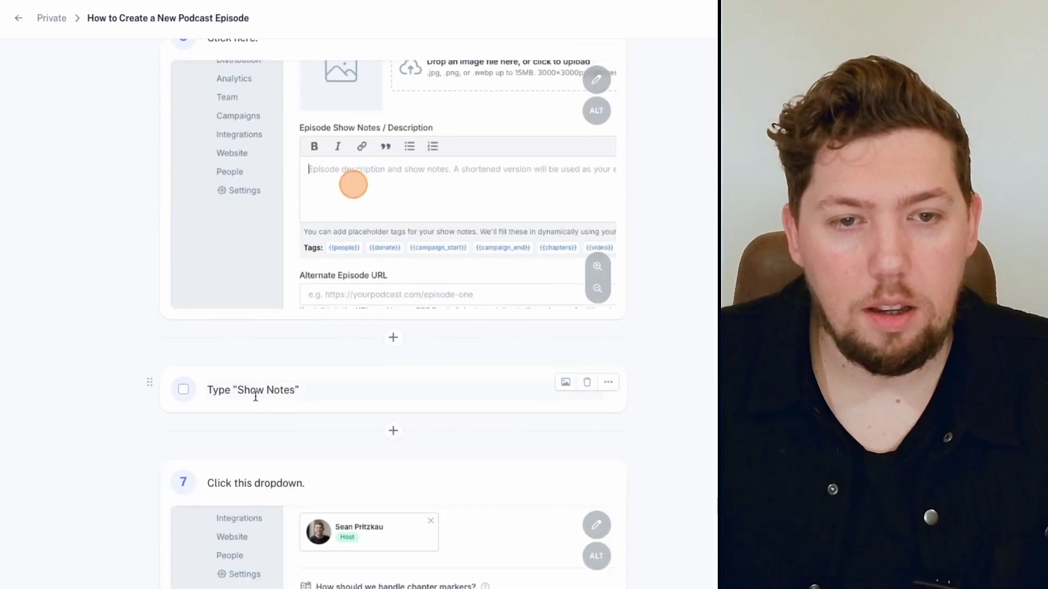
pyautogui.tripleClick(256, 395)
pyautogui.write('Insert you')
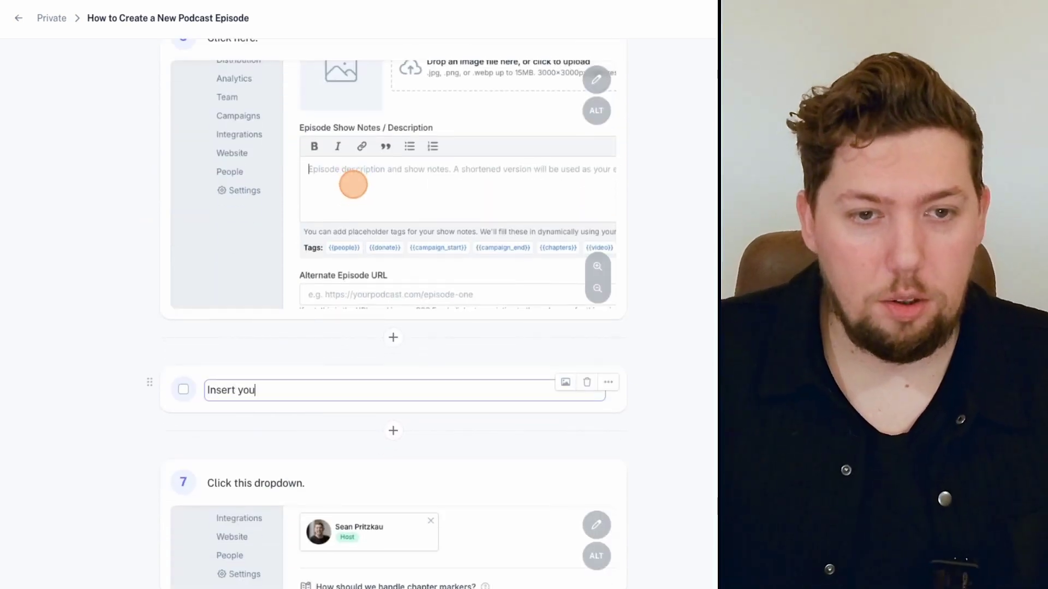
pyautogui.write('r show notes')
# Step: Delete the 'Click this dropdown' step
pyautogui.scroll(-5, 212, 327)
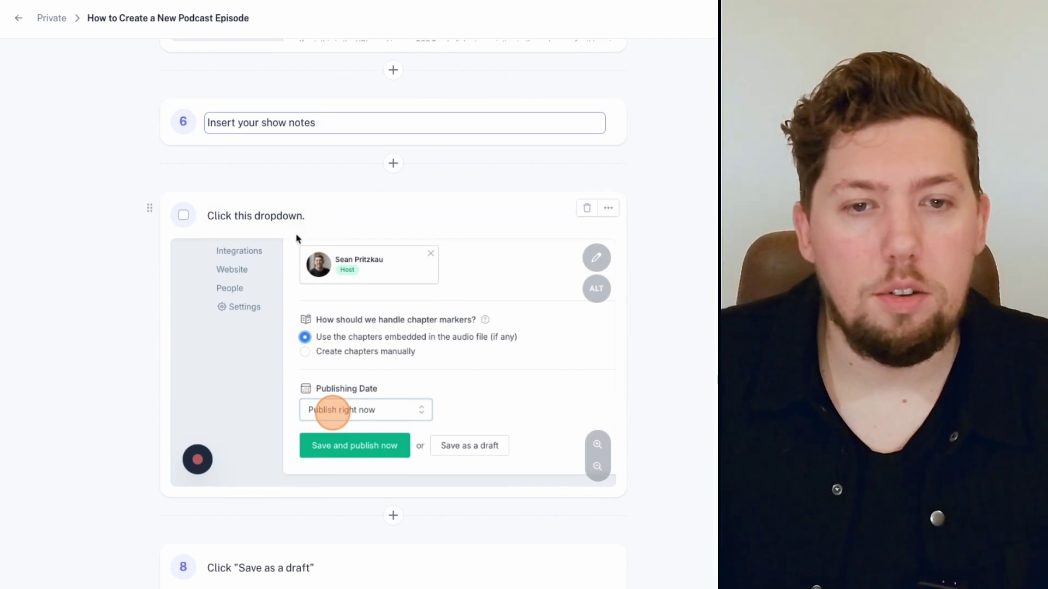
pyautogui.click(587, 208)
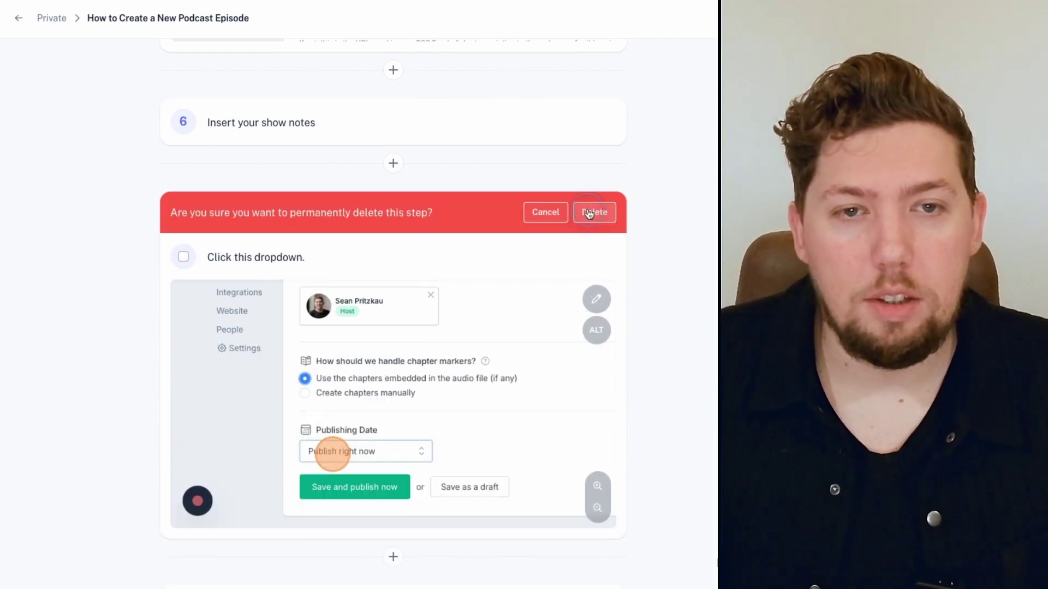
pyautogui.click(592, 213)
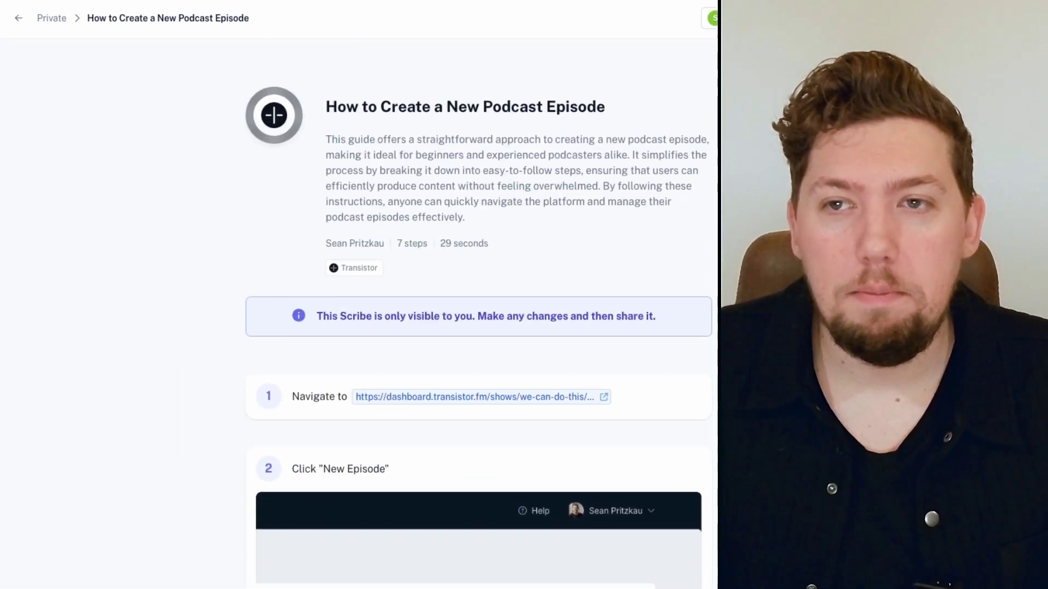
# Step: Copy the guide's anyone-can-view share link and open it in a new tab
pyautogui.click(712, 18)
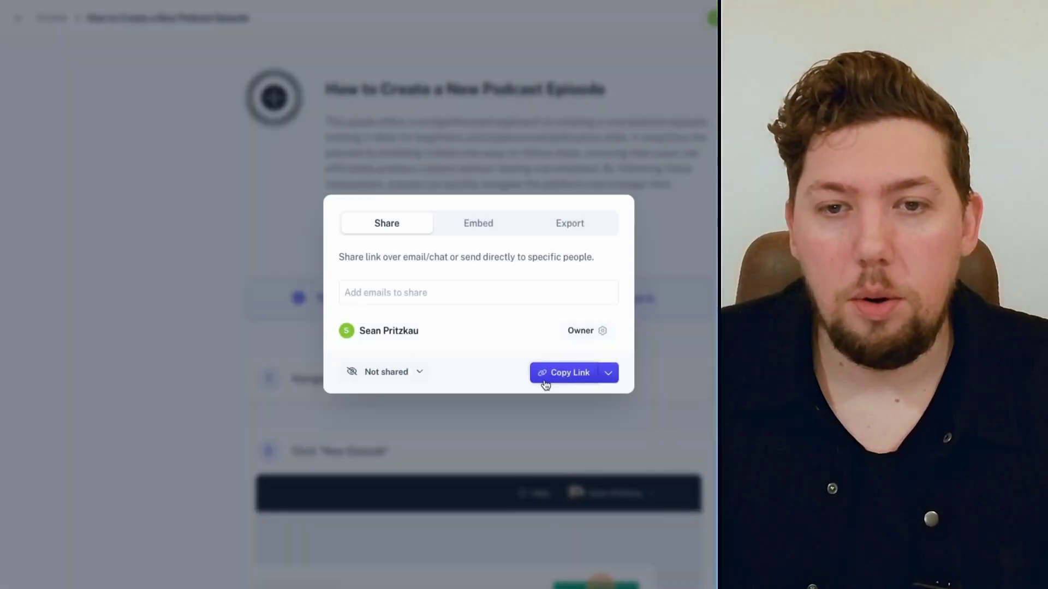
pyautogui.click(547, 378)
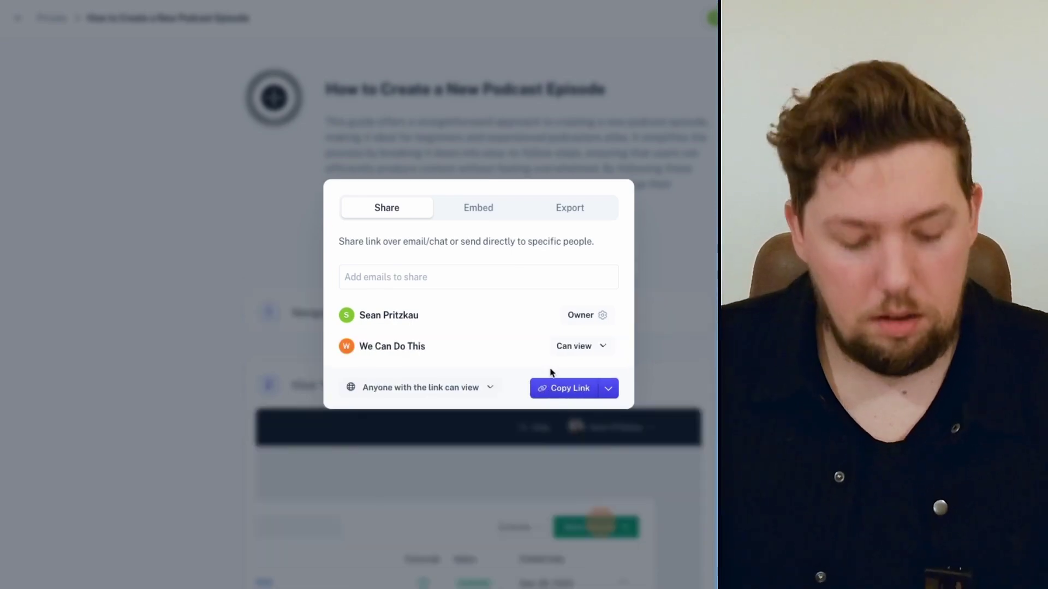
pyautogui.press('super+t')
pyautogui.press('super+v')
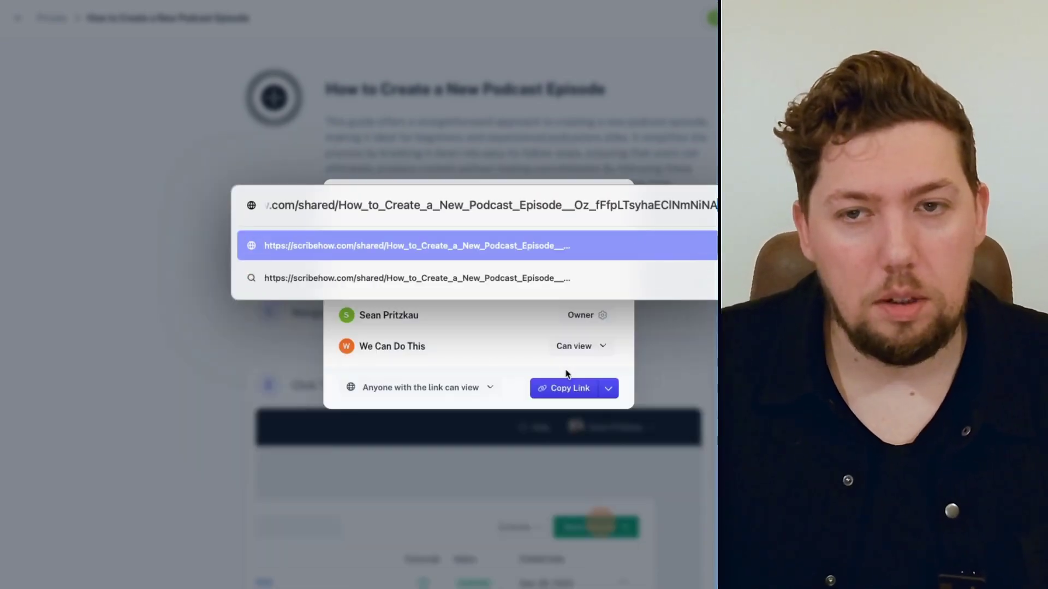
pyautogui.press('Return')
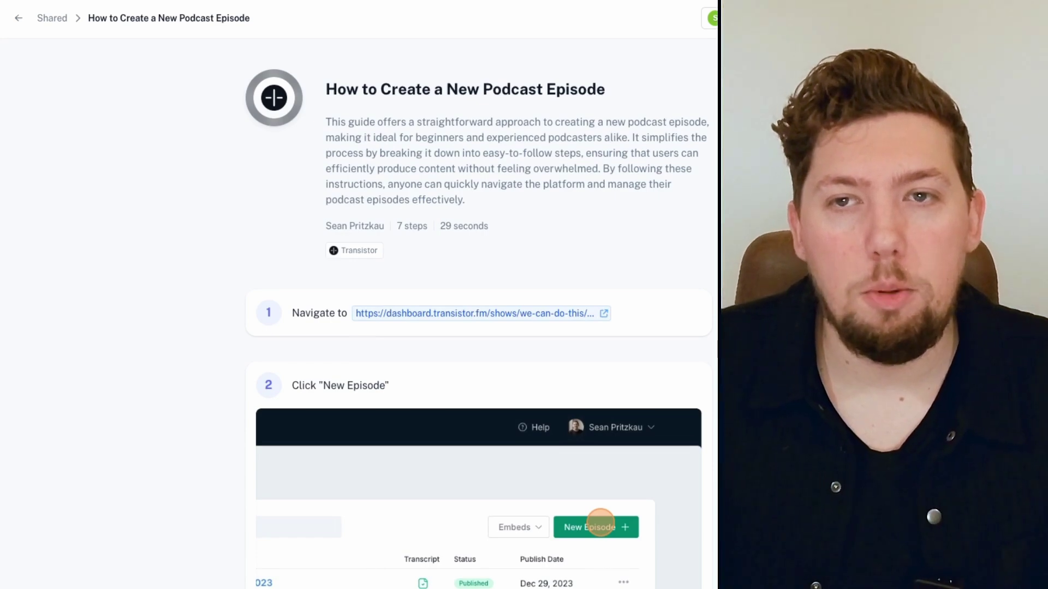
# Step: Scroll the shared guide and follow step 1's link to the Transistor episodes dashboard
pyautogui.scroll(-15, 479, 315)
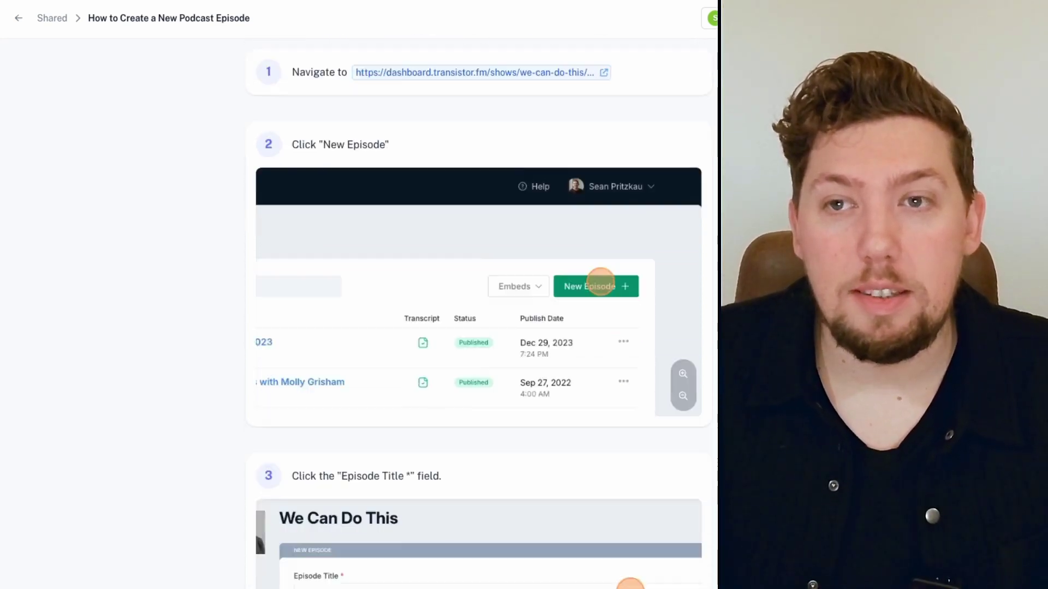
pyautogui.scroll(-8, 478, 314)
pyautogui.scroll(20, 478, 314)
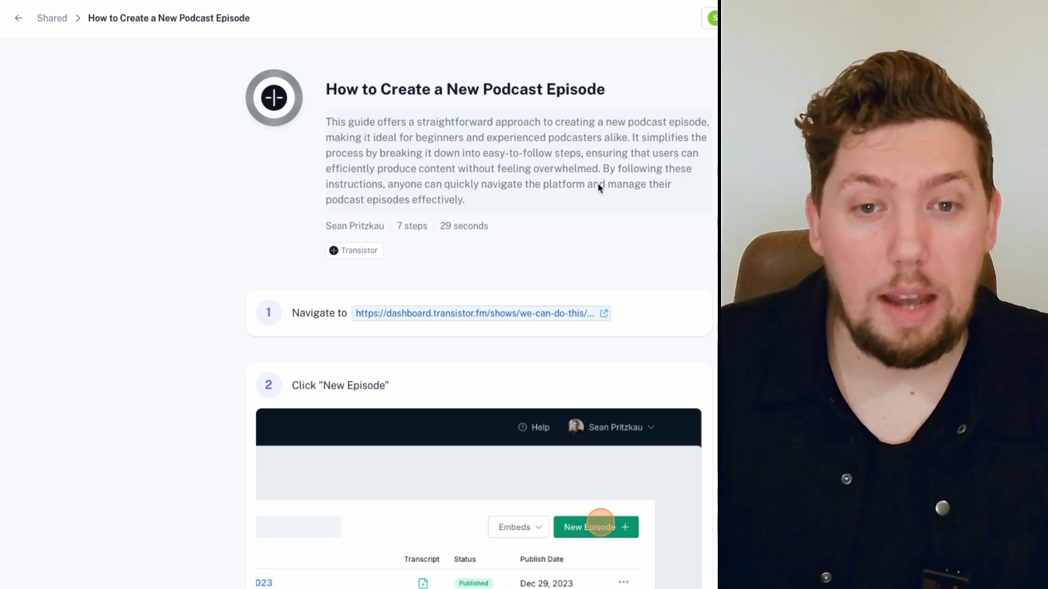
pyautogui.click(398, 317)
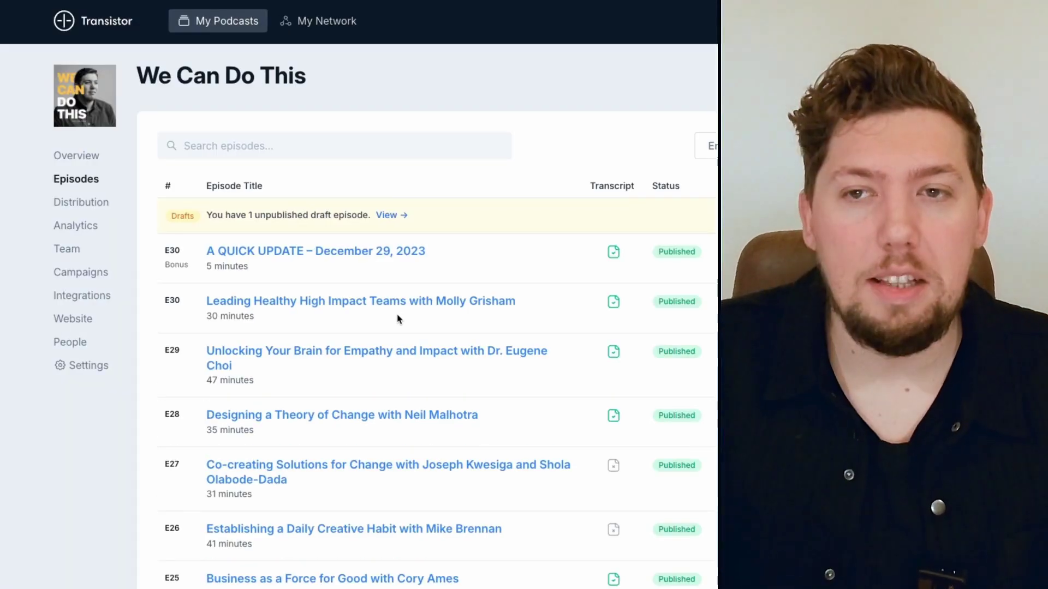